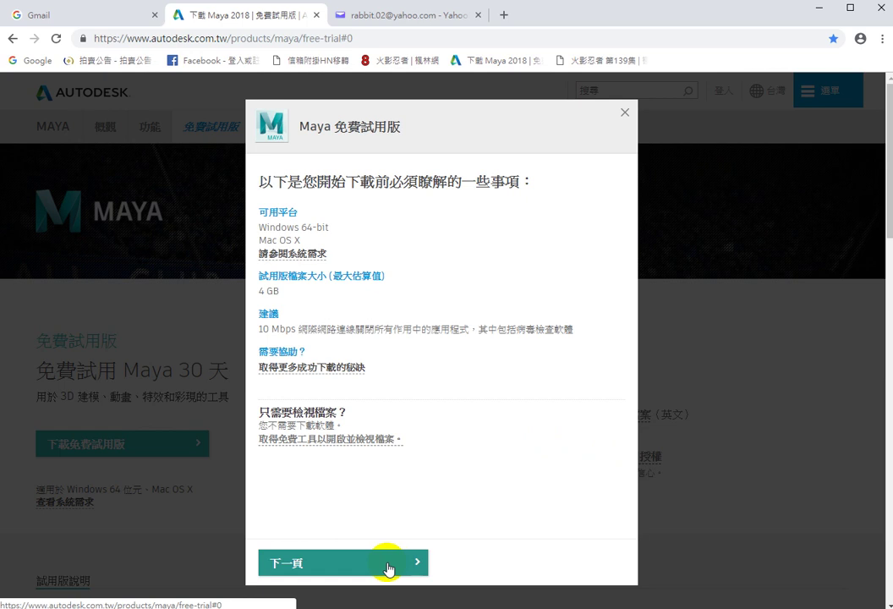
Choose 學生或教師 as the user type for the Maya free trial and proceed to the education community
click(382, 570)
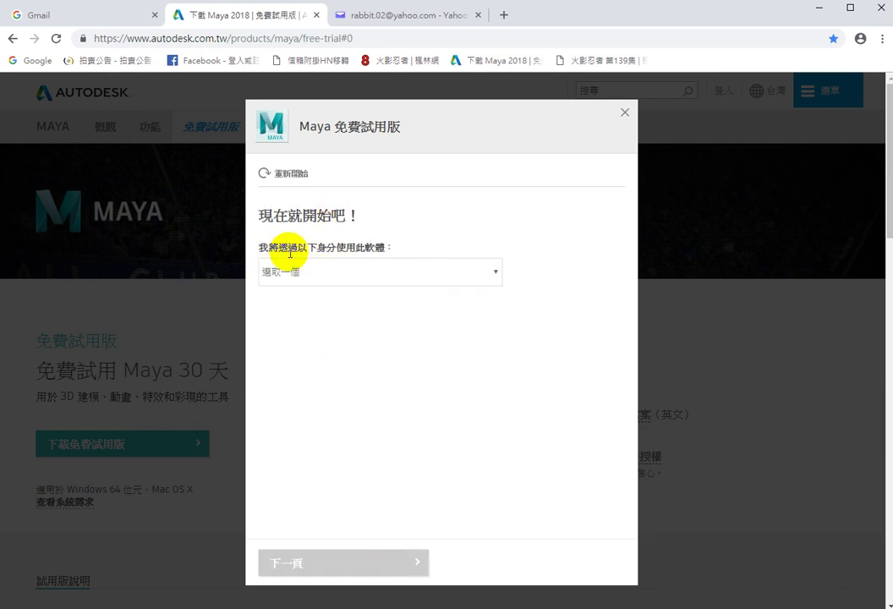
click(497, 279)
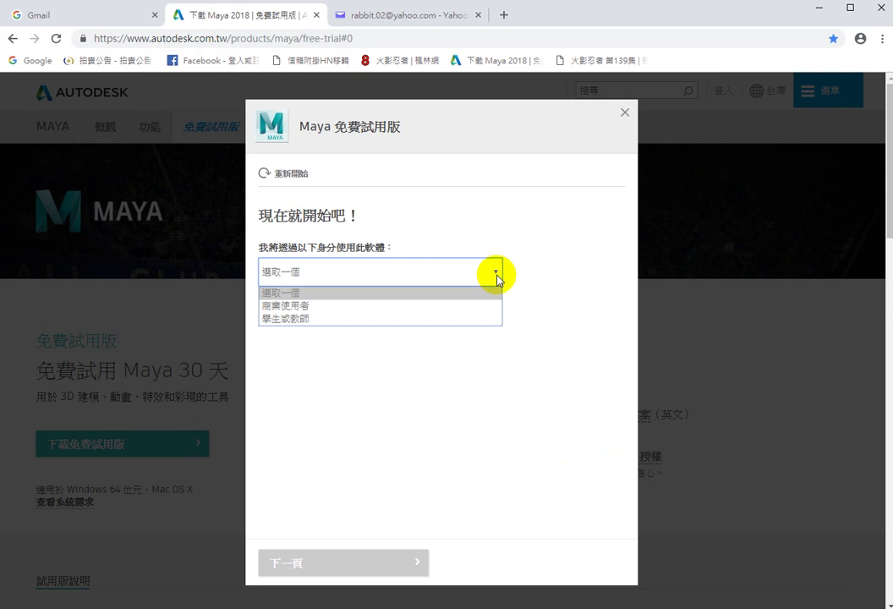
click(295, 320)
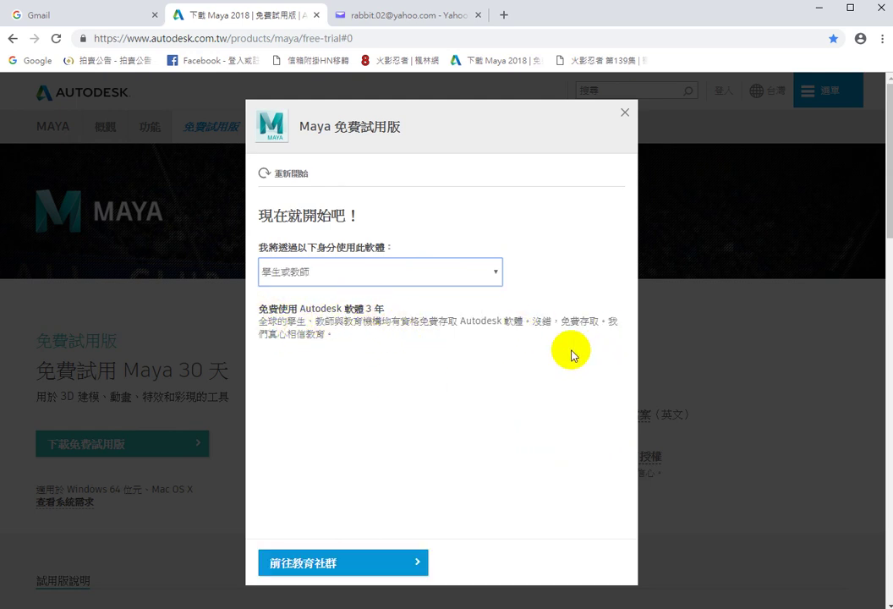
click(384, 572)
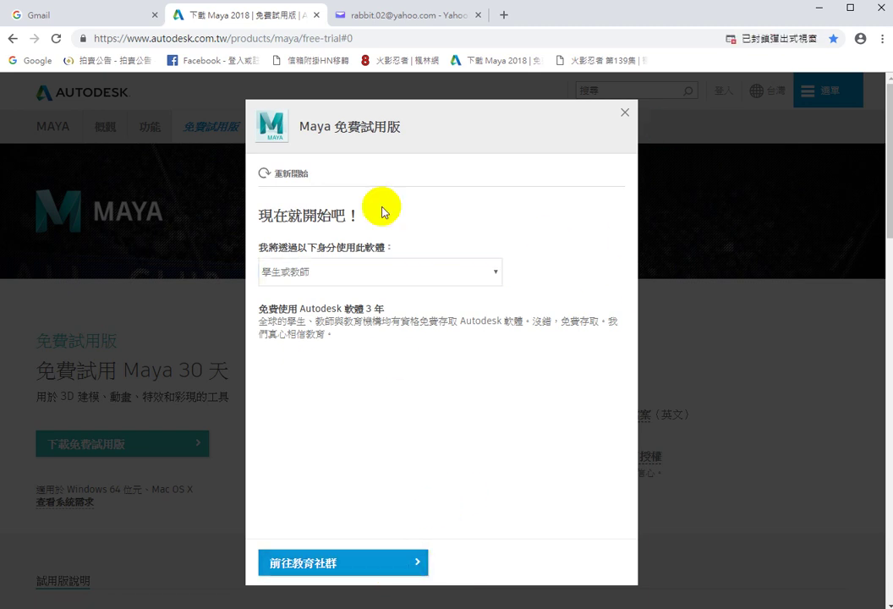
click(351, 565)
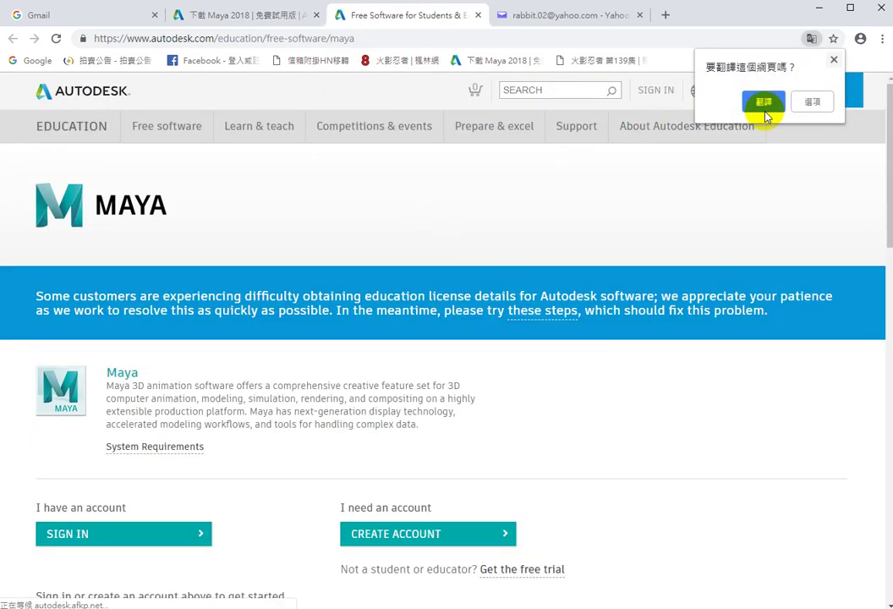
Translate the Maya education page into Chinese and start creating a new account
click(763, 103)
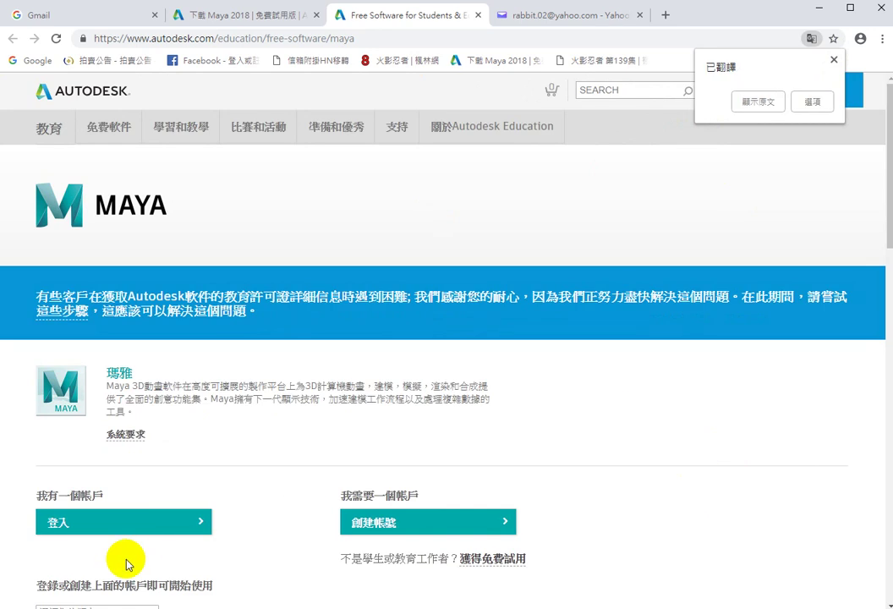
click(402, 529)
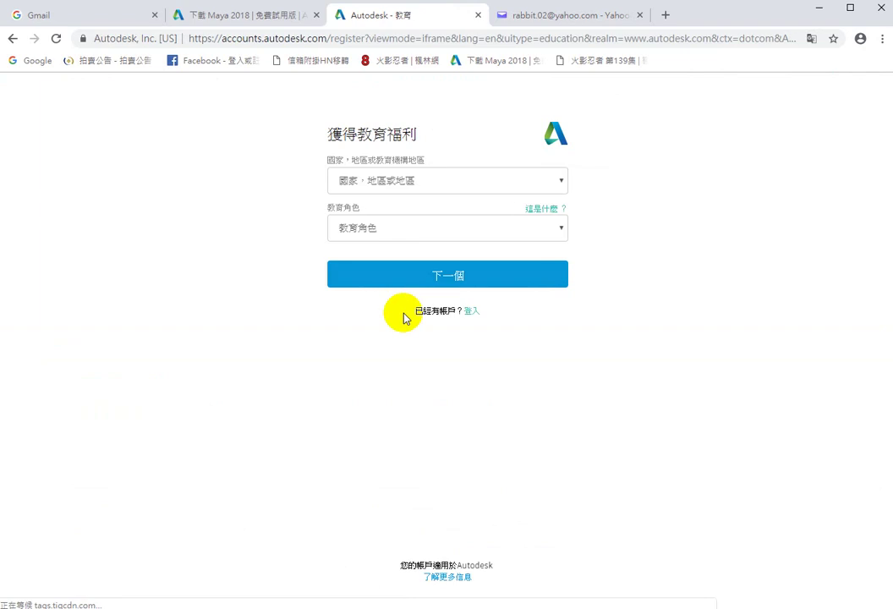
Set the educational institution's country to 台灣 and the educational role to 學生
click(478, 189)
drag(562, 216, 576, 436)
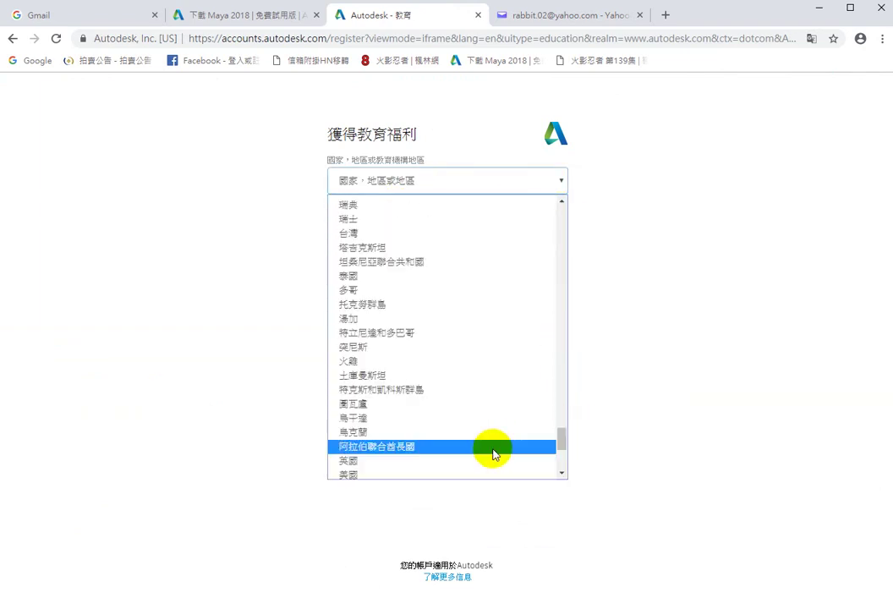
click(370, 234)
click(426, 230)
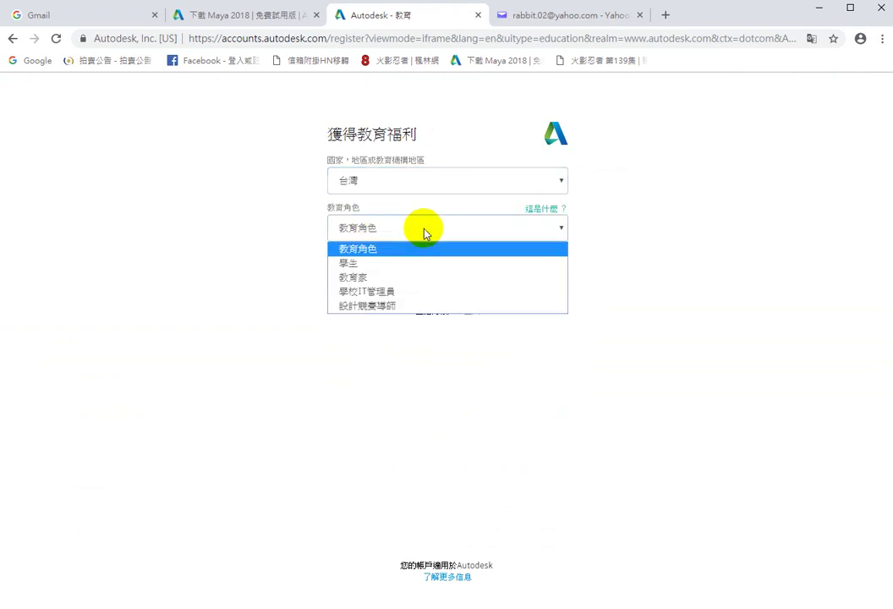
click(357, 264)
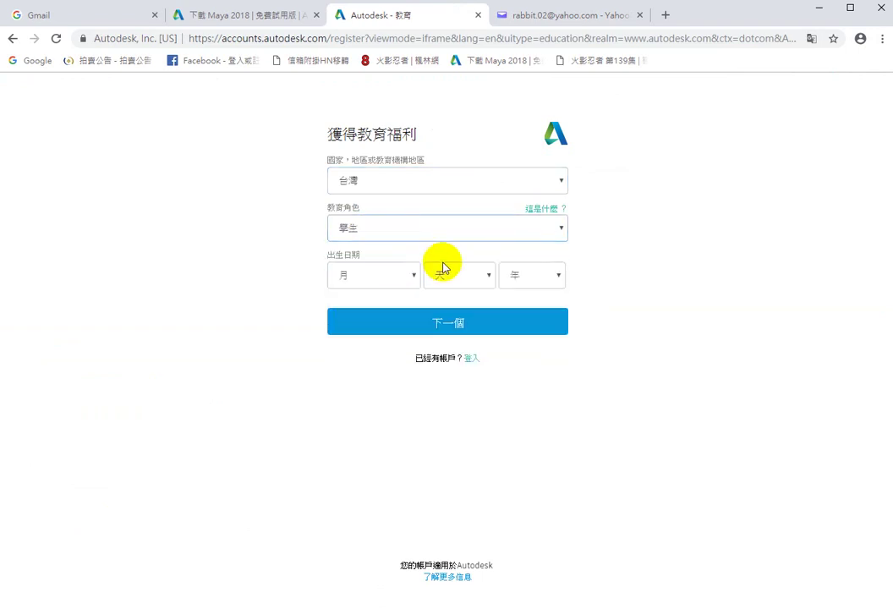
Enter the student's date of birth by month, day and year, and continue to the account creation form
click(413, 285)
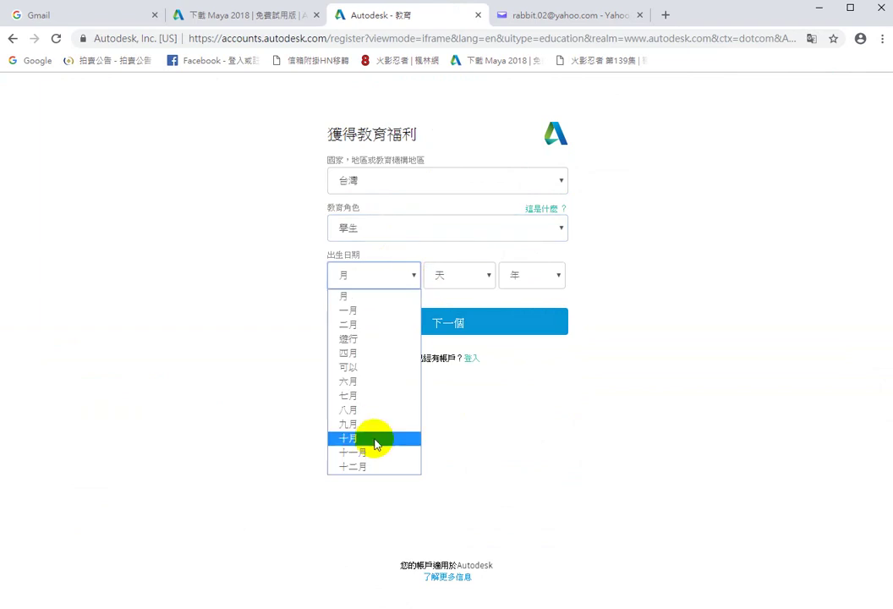
click(397, 395)
click(475, 281)
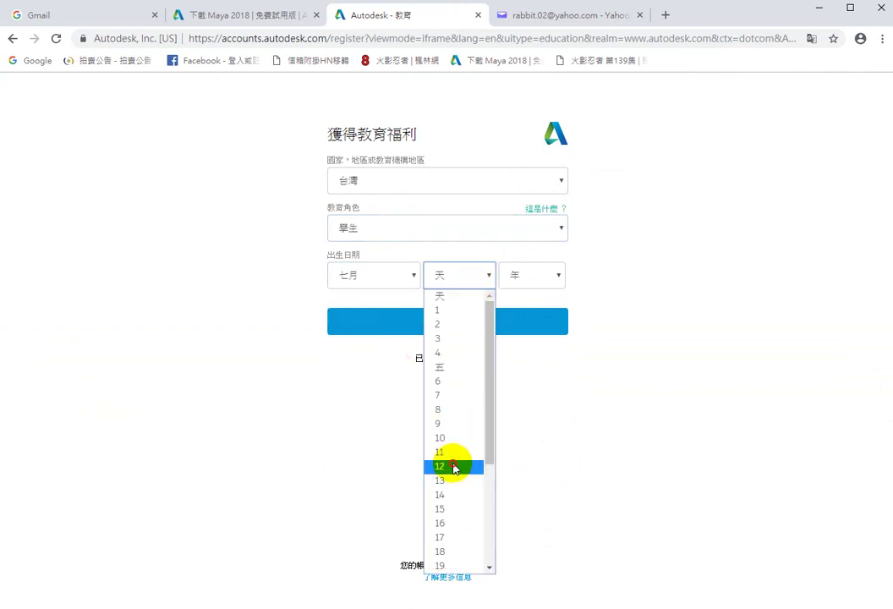
click(454, 467)
click(515, 282)
drag(564, 329, 565, 426)
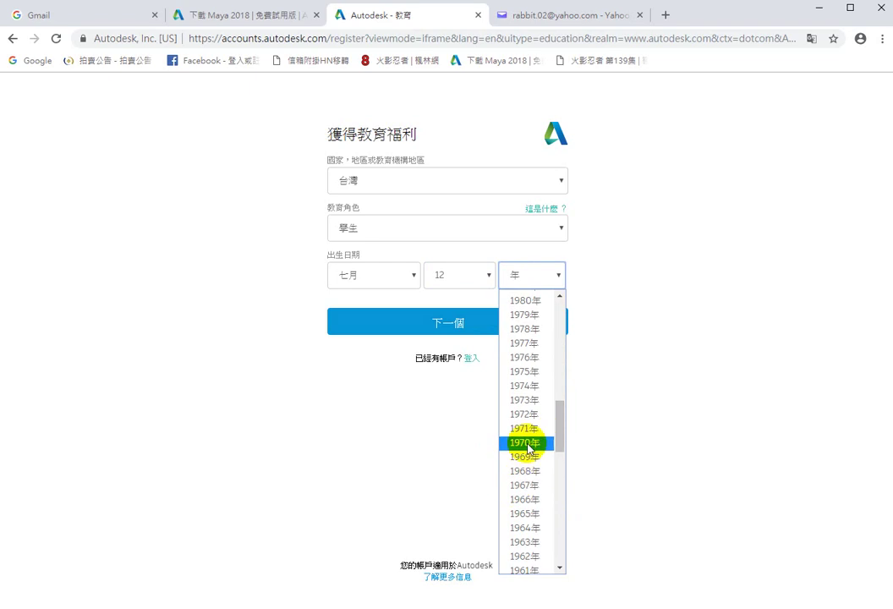
click(533, 301)
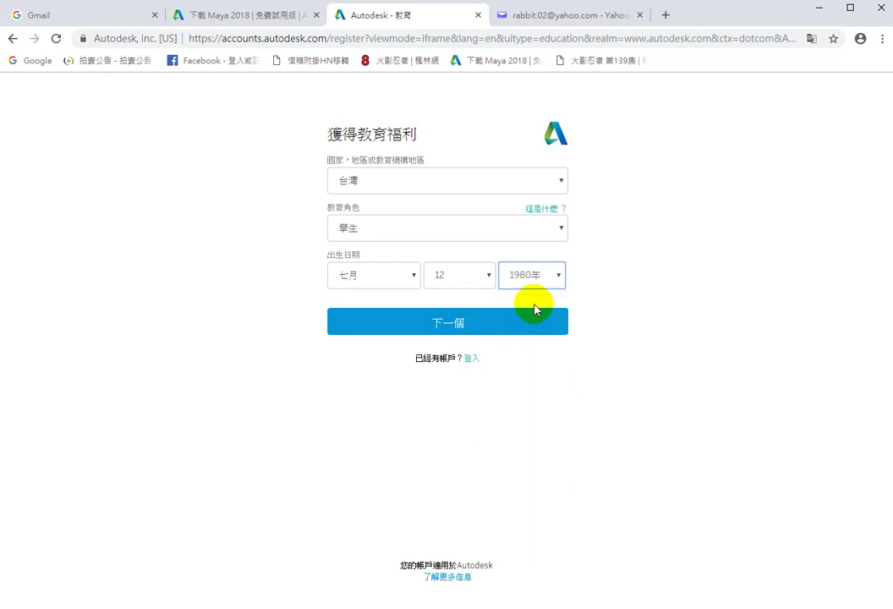
click(435, 319)
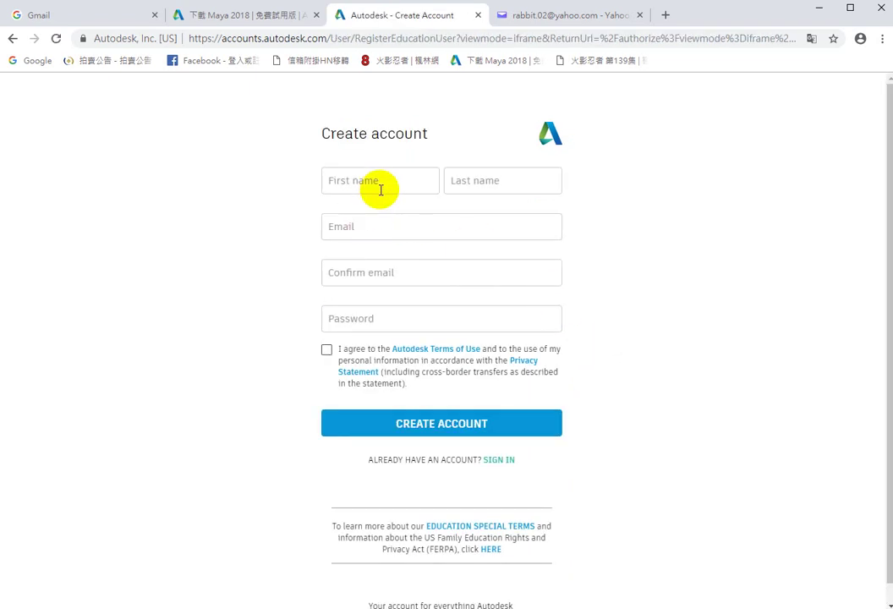
Translate the account creation form into Traditional Chinese and enter the account holder's first and last name
right_click(747, 312)
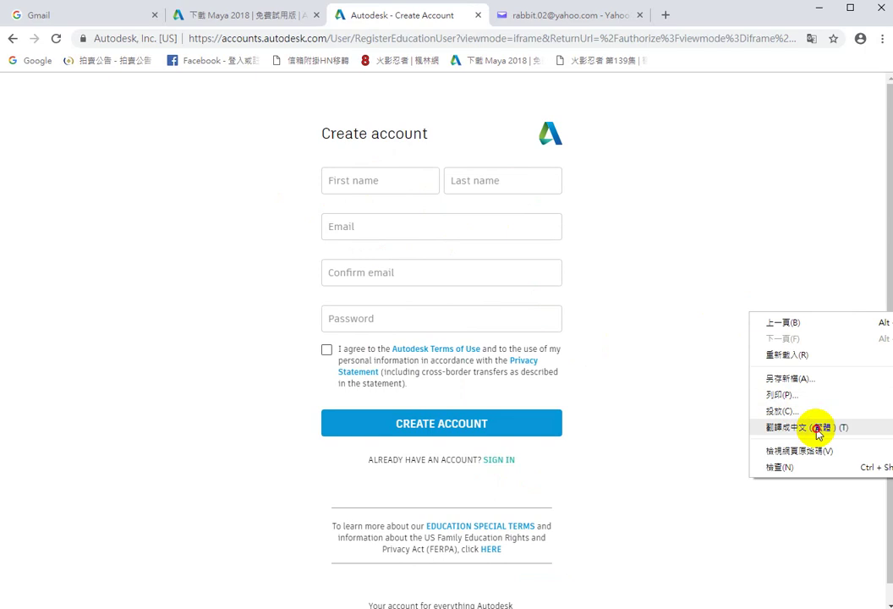
click(808, 427)
click(370, 184)
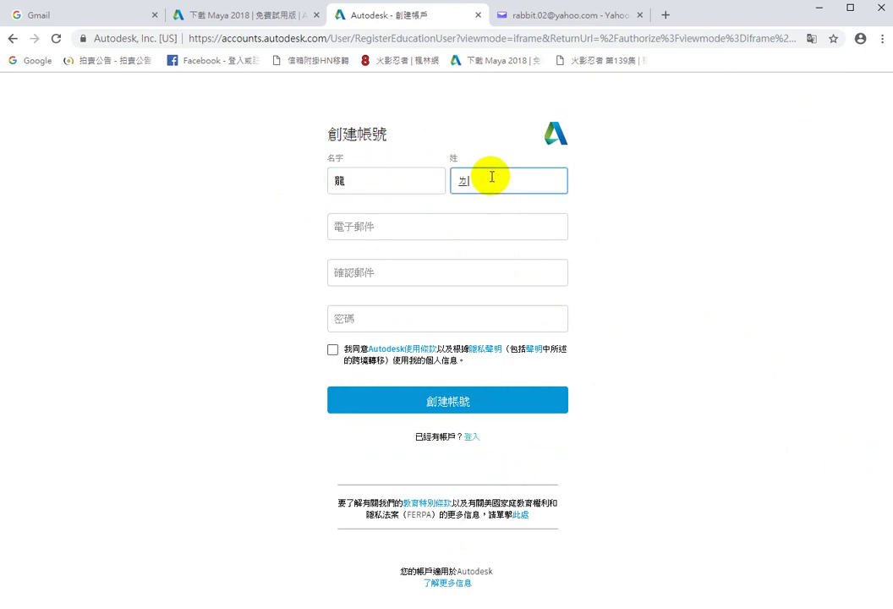
Paste the account e-mail address into both the e-mail and the e-mail confirmation fields
click(365, 226)
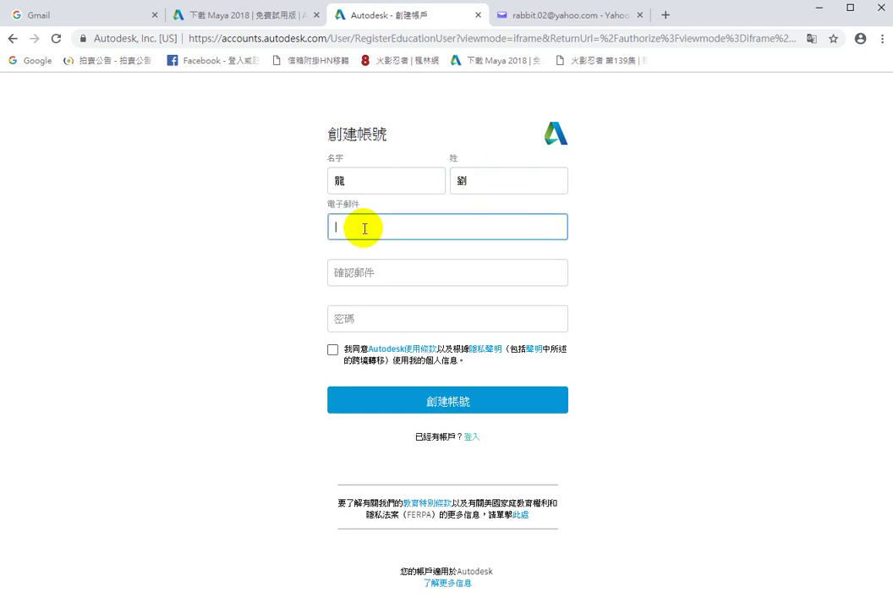
right_click(365, 228)
click(441, 336)
click(379, 271)
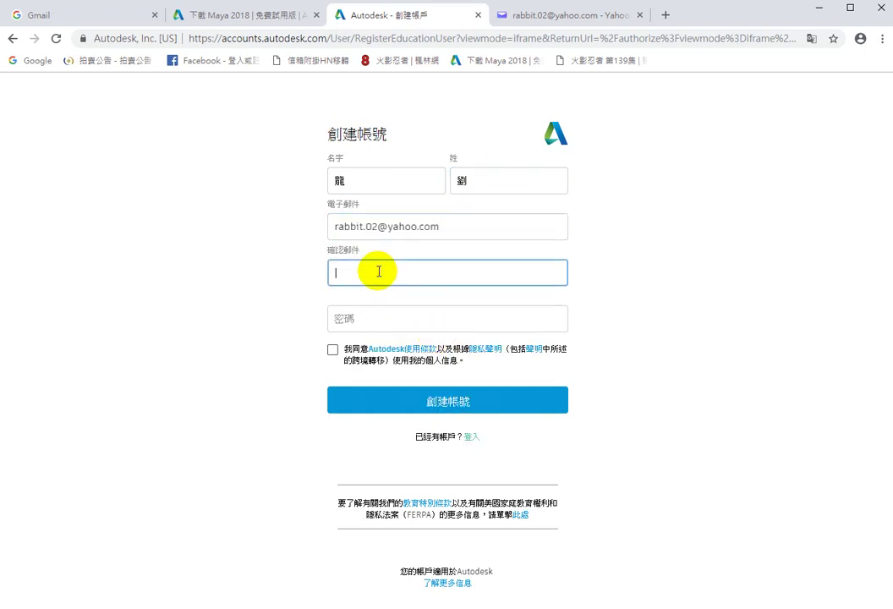
right_click(378, 273)
click(431, 379)
Enter the account password, agree to the Autodesk terms of use and create the account
click(392, 316)
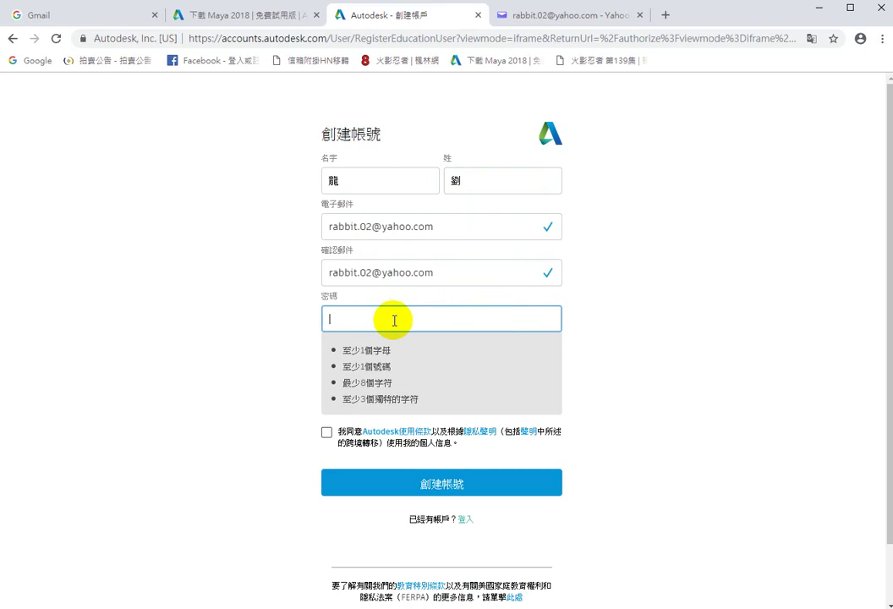
text(••••••••••)
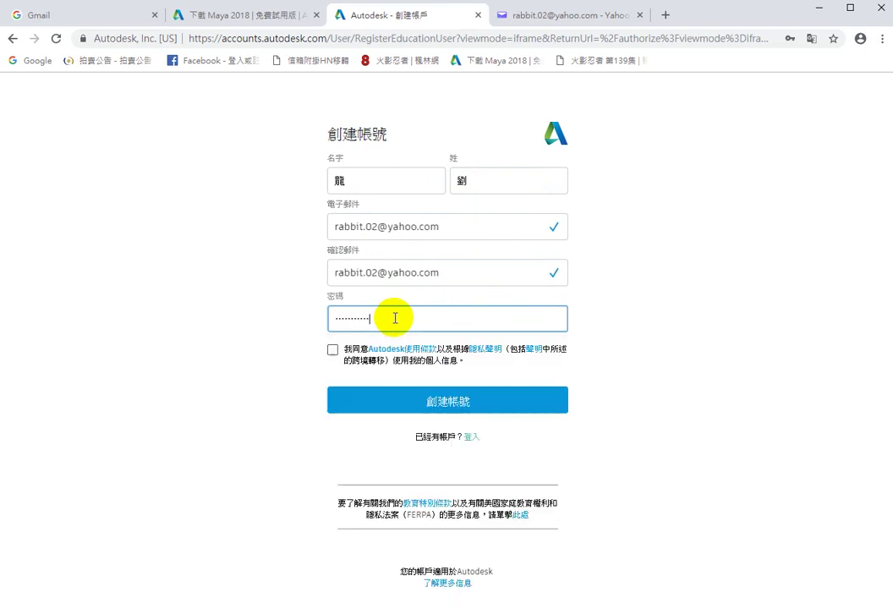
click(333, 352)
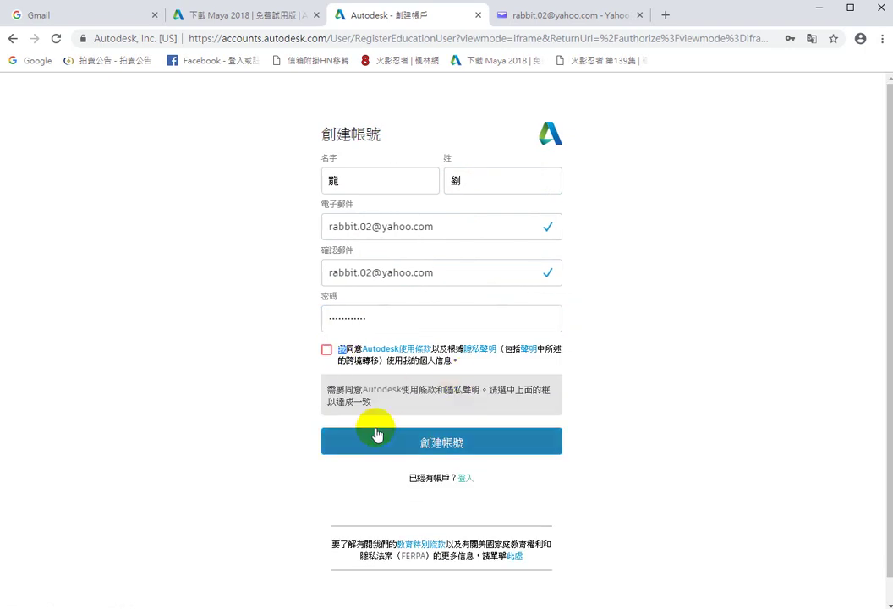
click(330, 352)
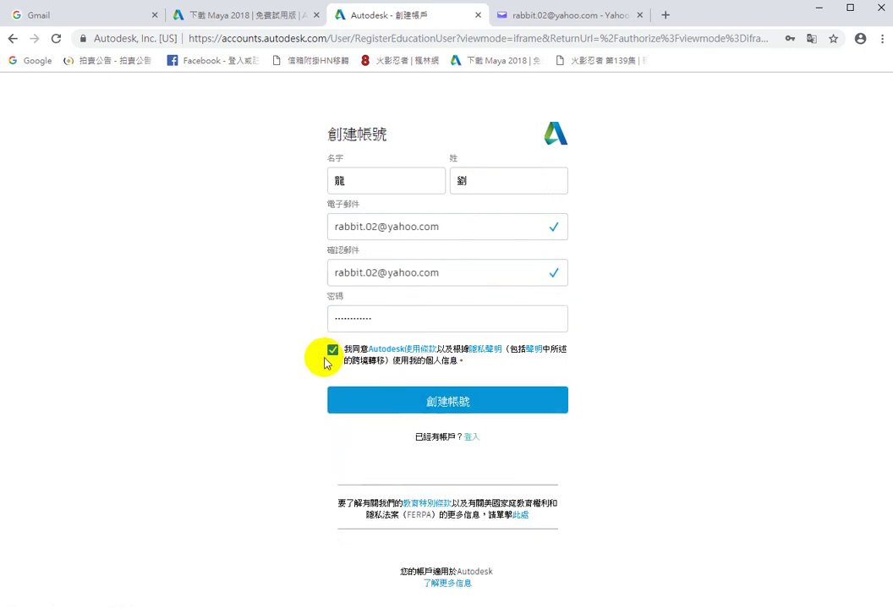
click(461, 408)
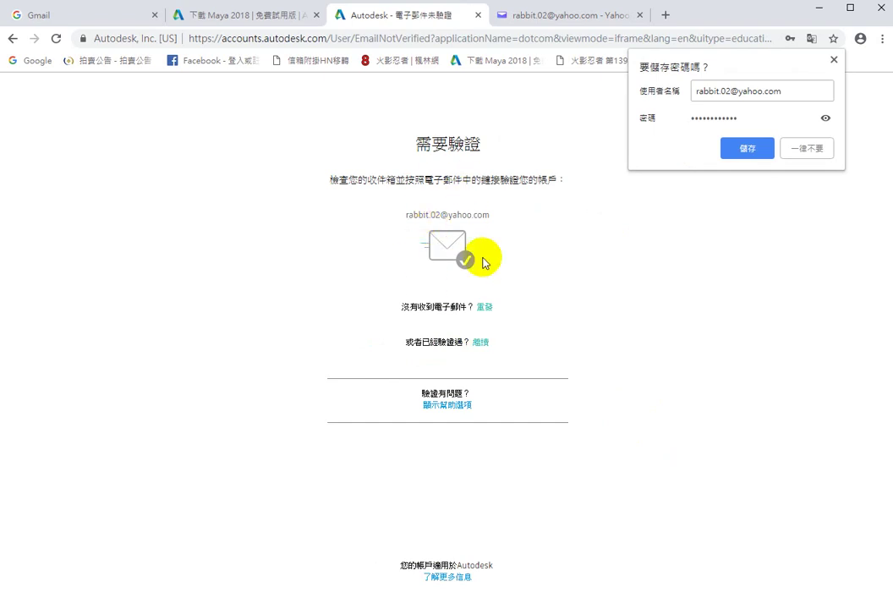
Switch to Yahoo Mail, open the "Verify your Autodesk account" message and verify the e-mail address
click(520, 17)
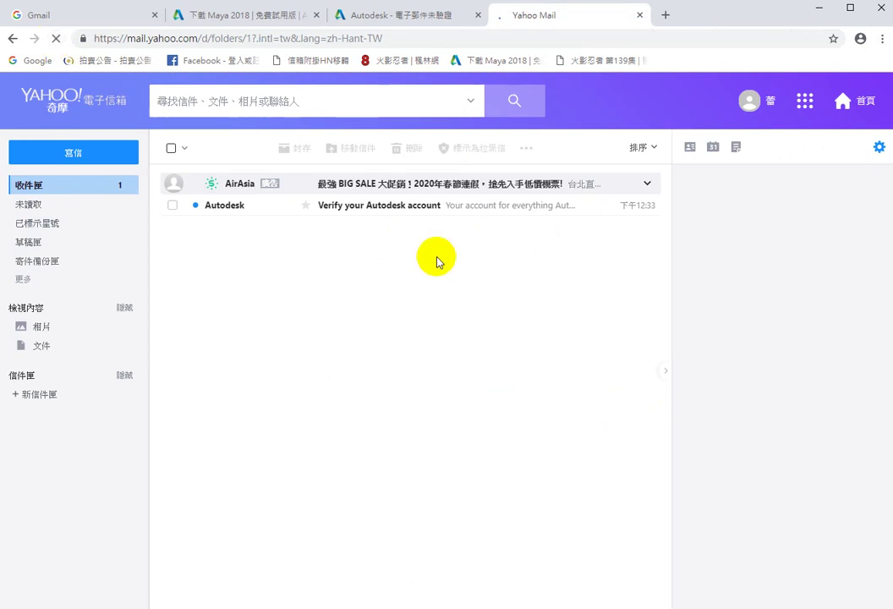
click(376, 210)
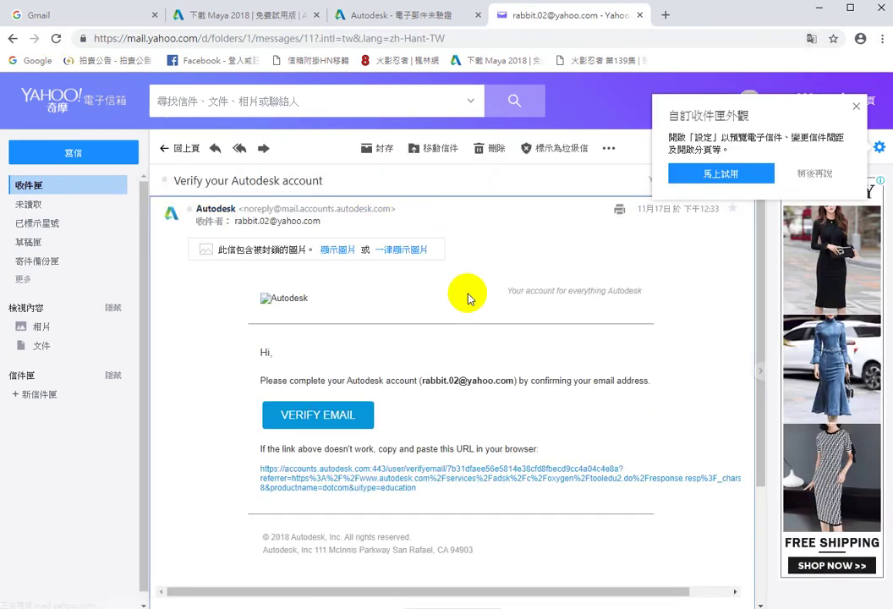
click(329, 421)
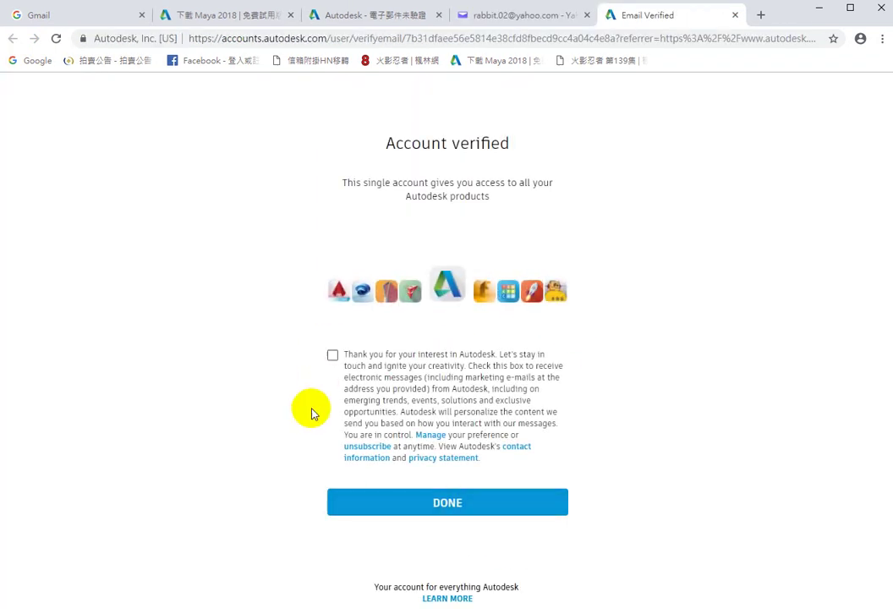
Opt in to Autodesk's electronic messages and complete the account verification page, translated into Traditional Chinese
click(331, 355)
right_click(769, 454)
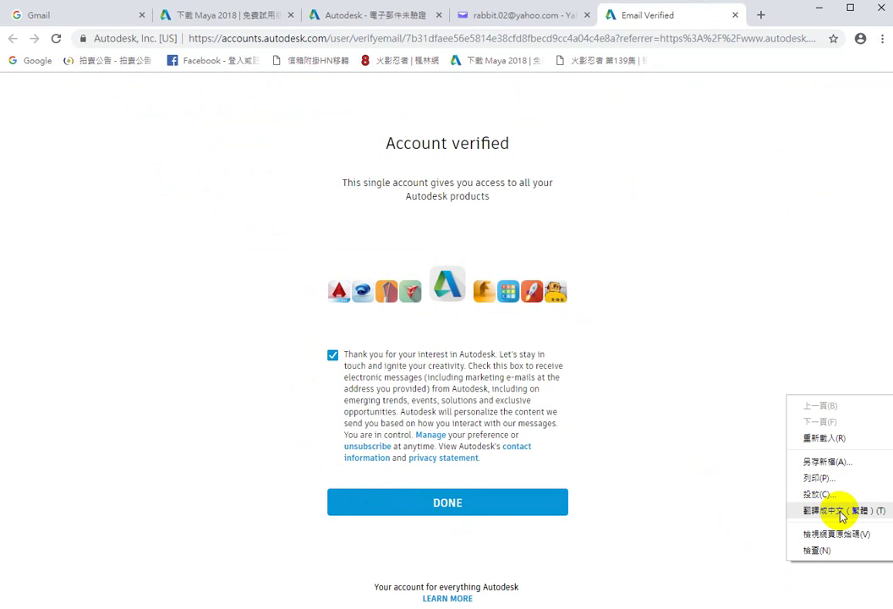
click(799, 511)
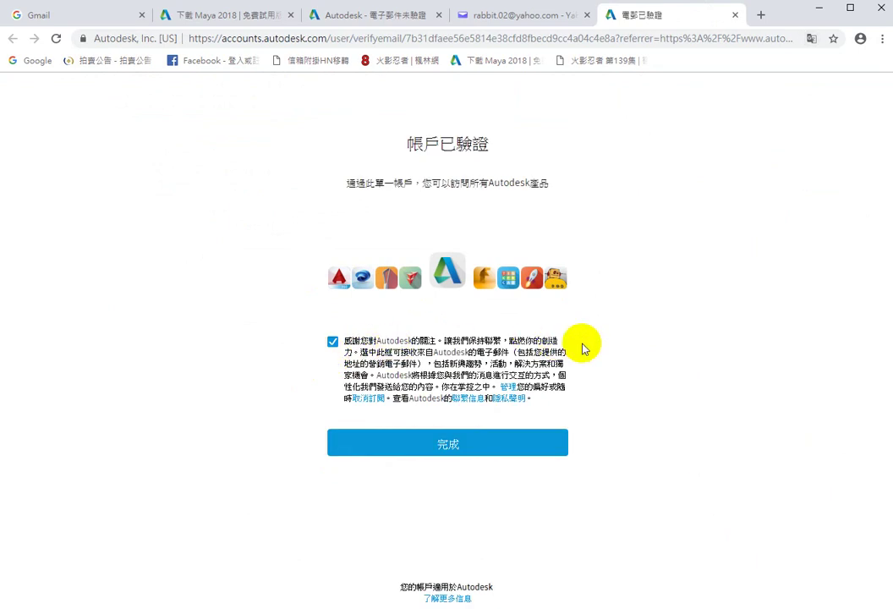
click(474, 454)
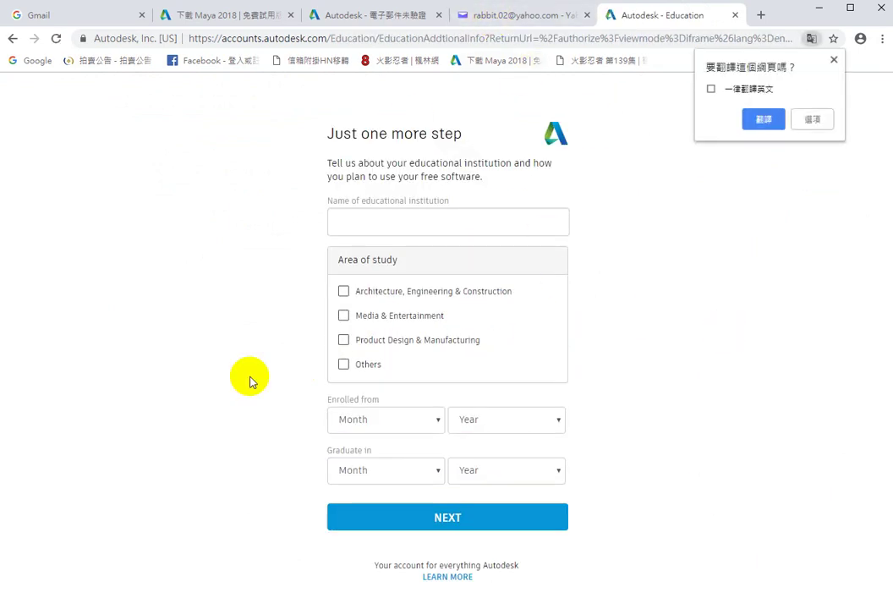
Translate the education details form into Traditional Chinese and select 媒體與娛樂 as the area of study
right_click(234, 380)
click(296, 503)
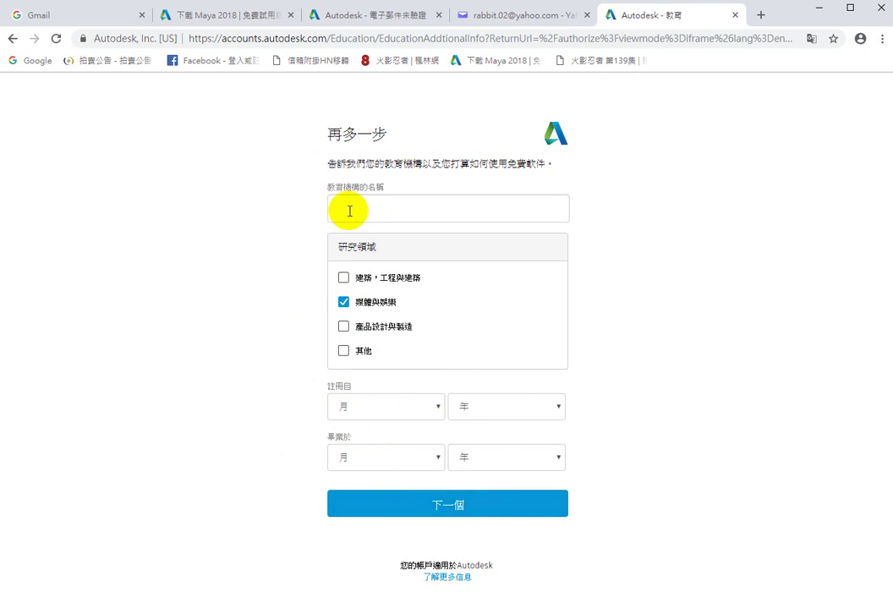
click(416, 209)
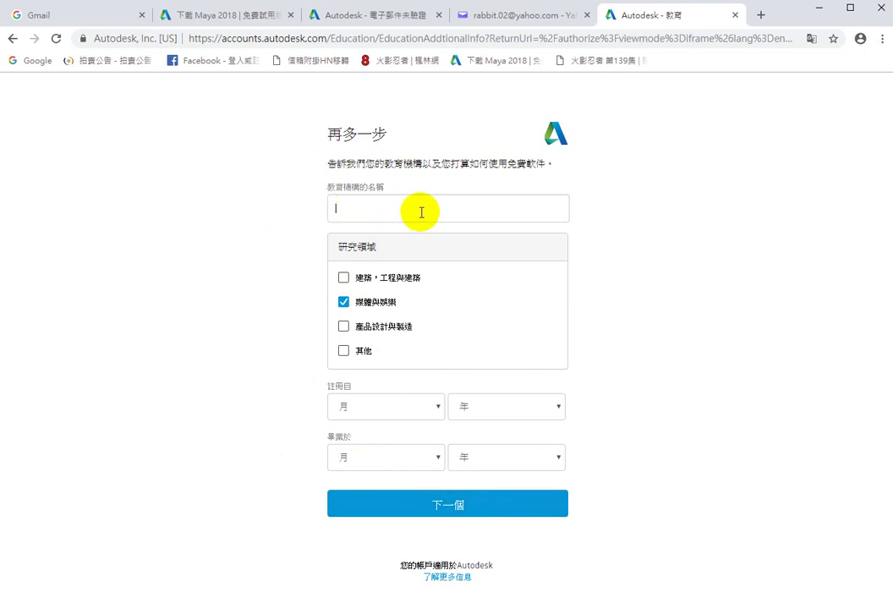
Check the Yahoo Mail inbox for new messages and return to the Autodesk education details form
click(495, 12)
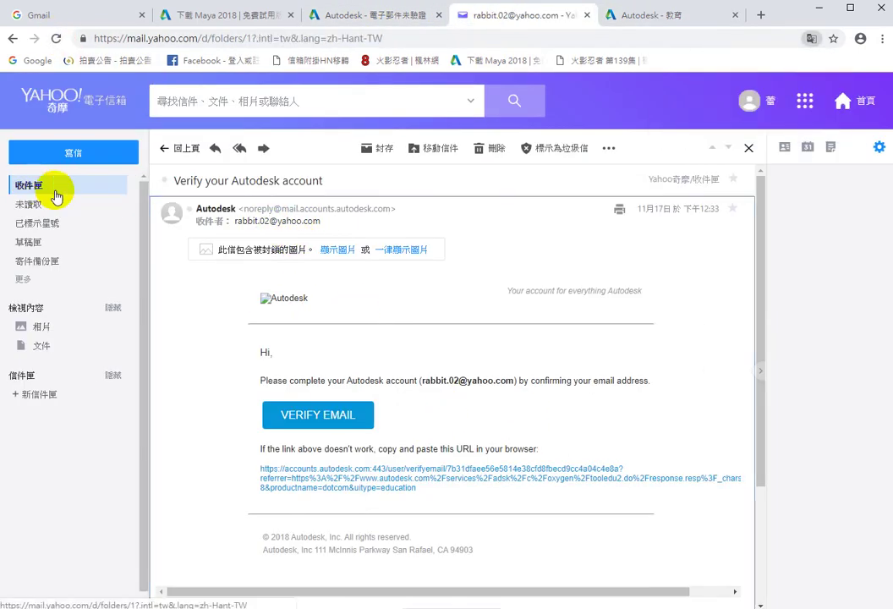
click(83, 191)
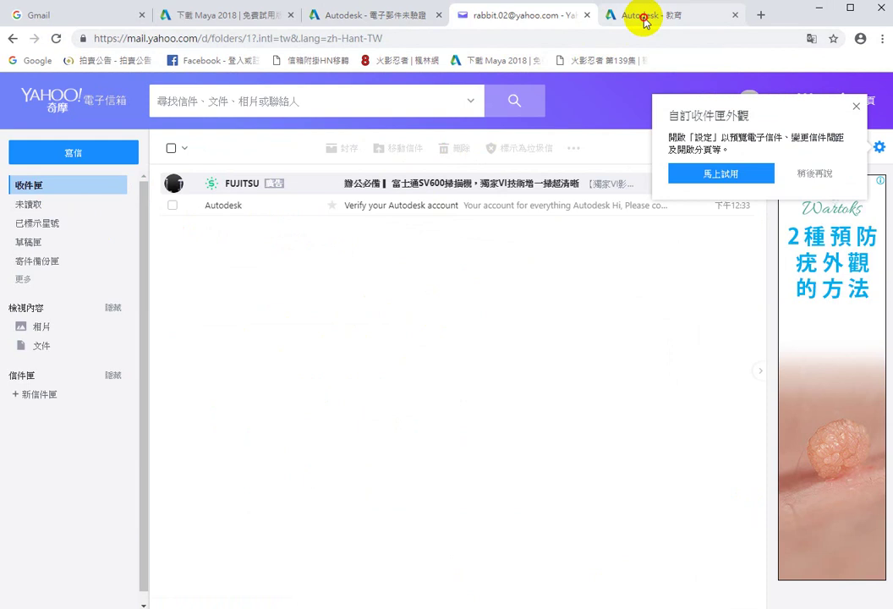
click(623, 18)
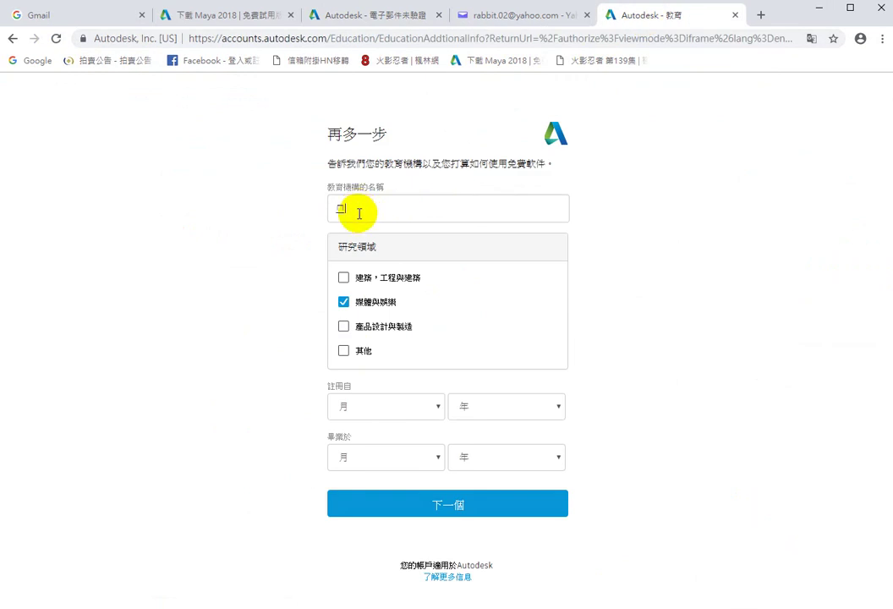
Enter 米蟲 as the educational institution's name and set the enrolment date to 十一月 2018
key(Return)
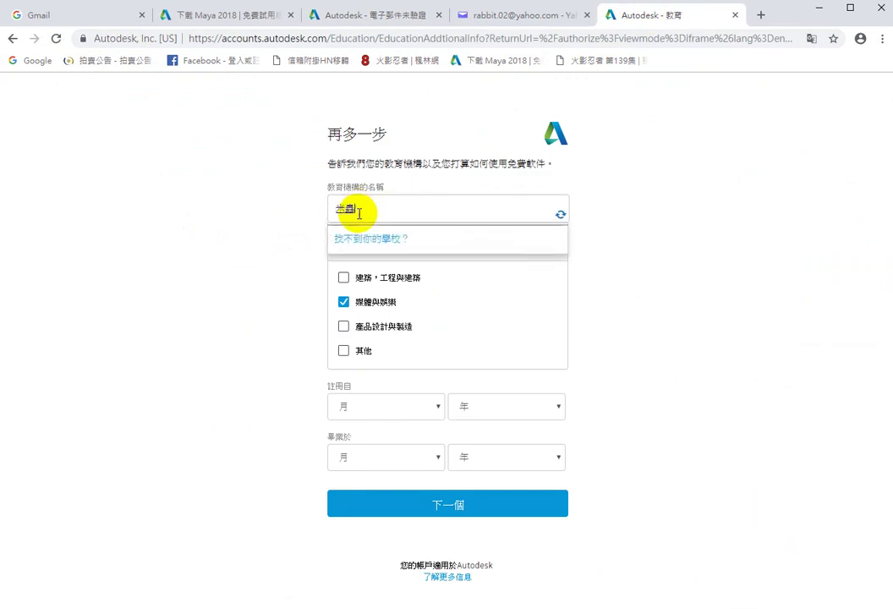
click(435, 412)
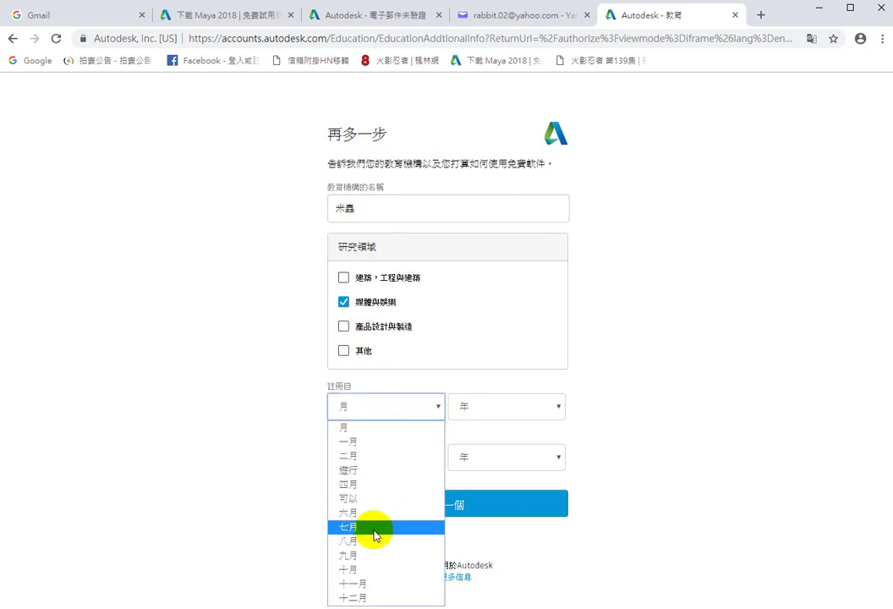
click(522, 404)
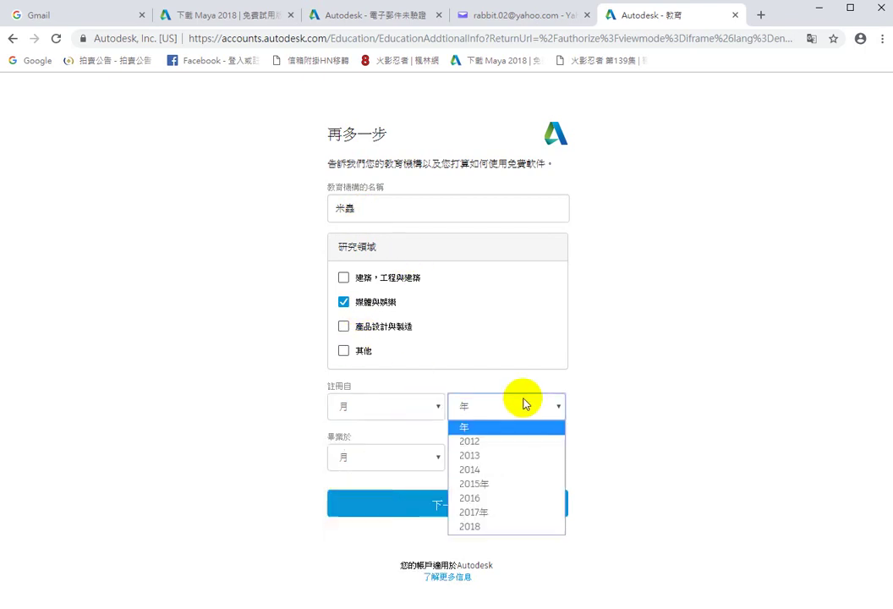
click(481, 526)
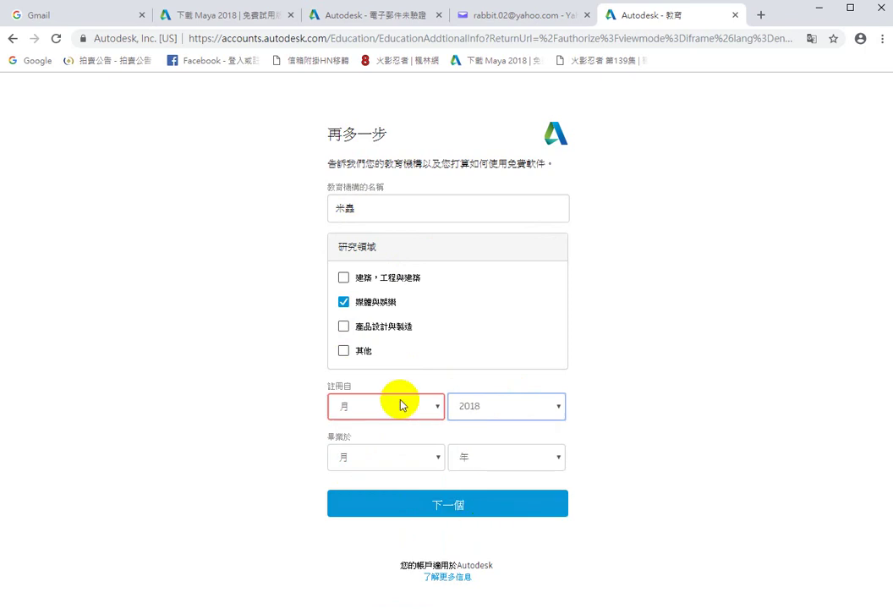
click(399, 406)
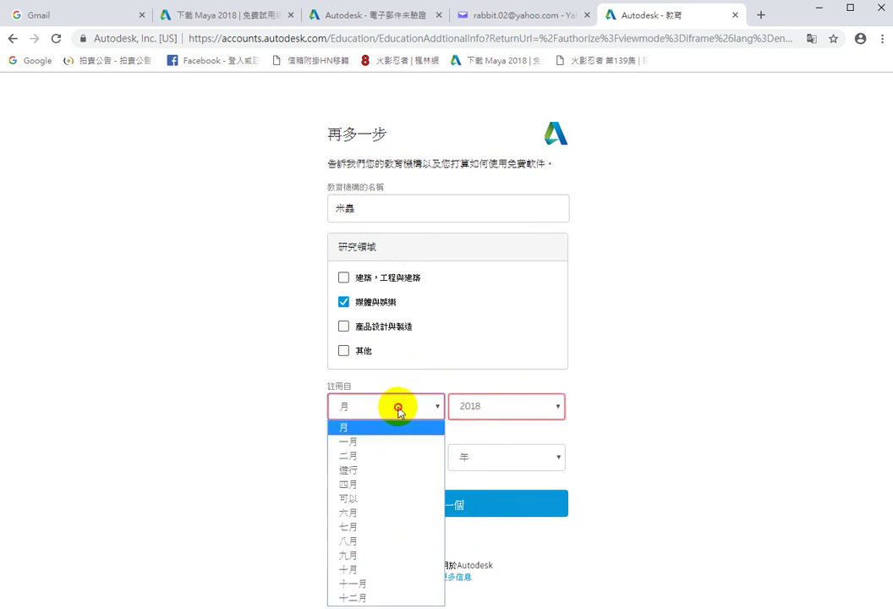
click(383, 584)
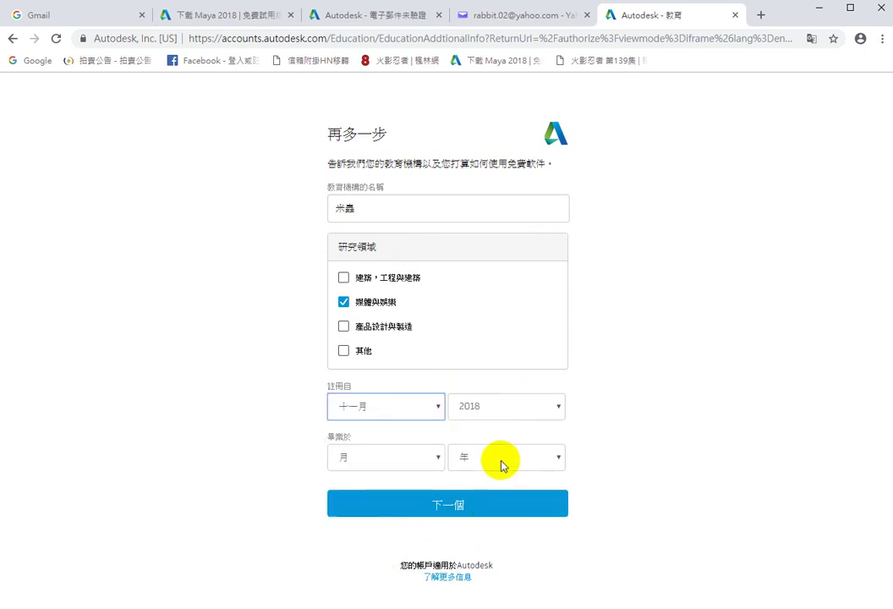
Set the graduation date to 六月 2021 and submit the education details form
click(501, 465)
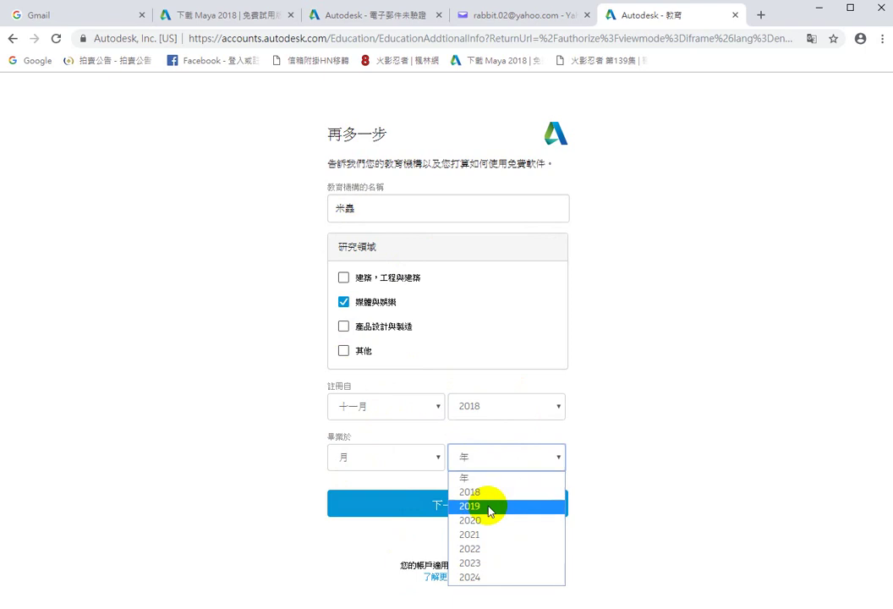
click(474, 539)
click(431, 457)
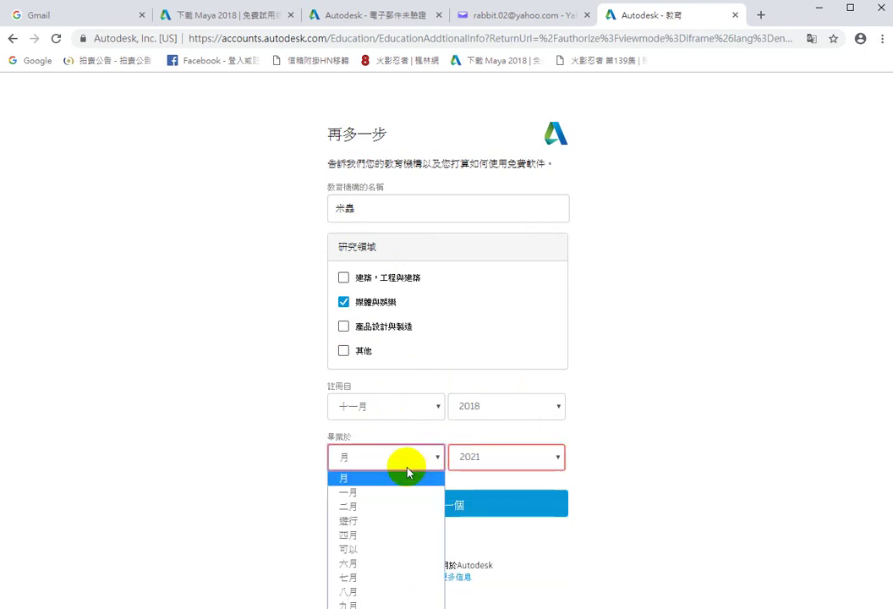
click(369, 563)
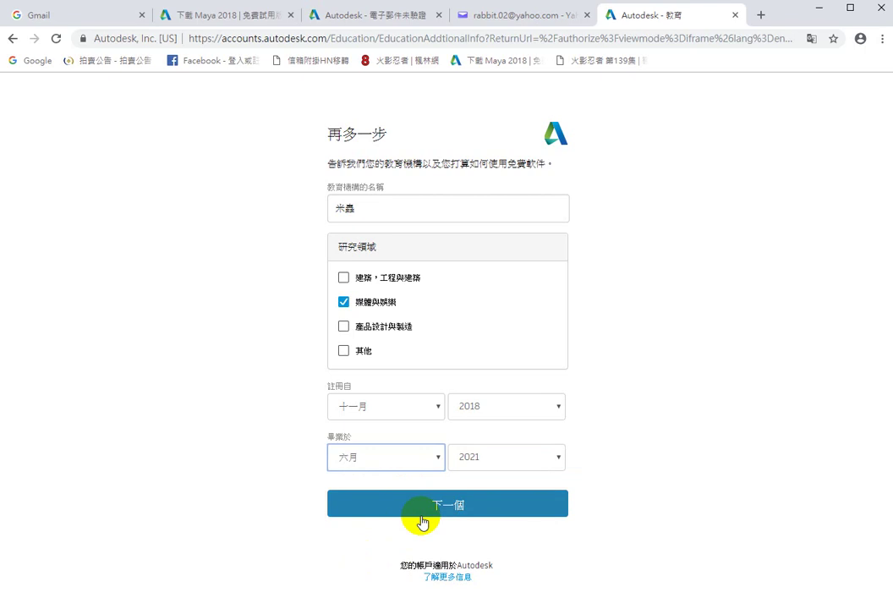
click(465, 508)
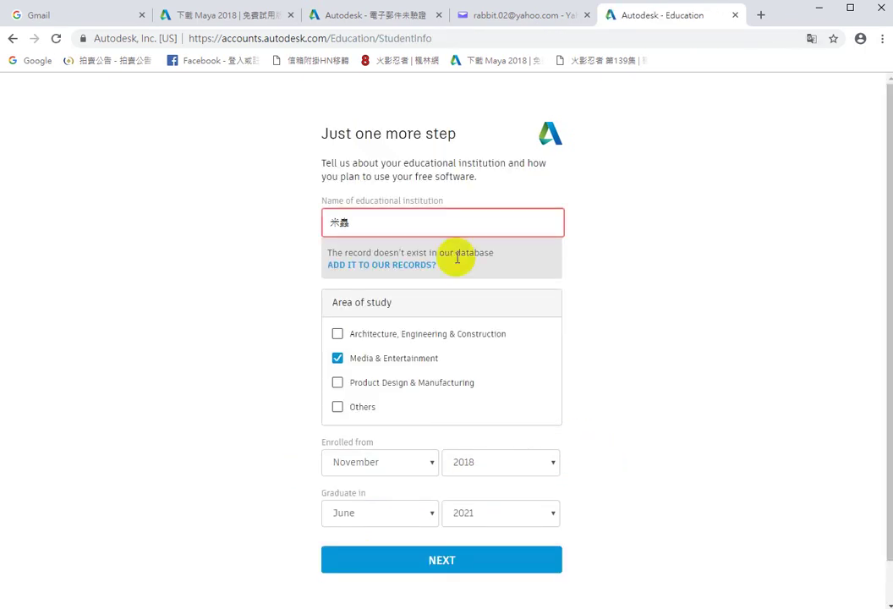
Translate the returned form into Traditional Chinese and open the form for adding the institution to Autodesk's records
right_click(718, 280)
click(788, 389)
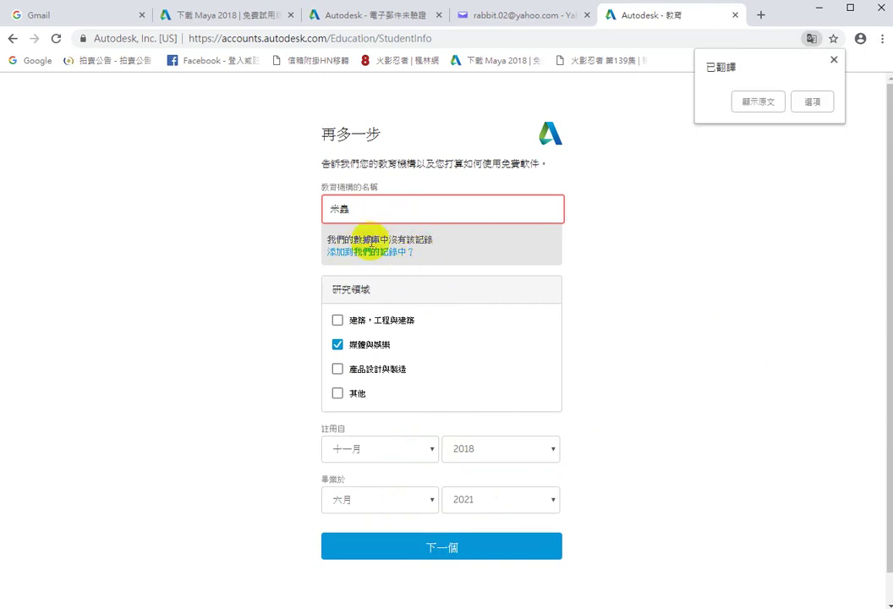
click(372, 261)
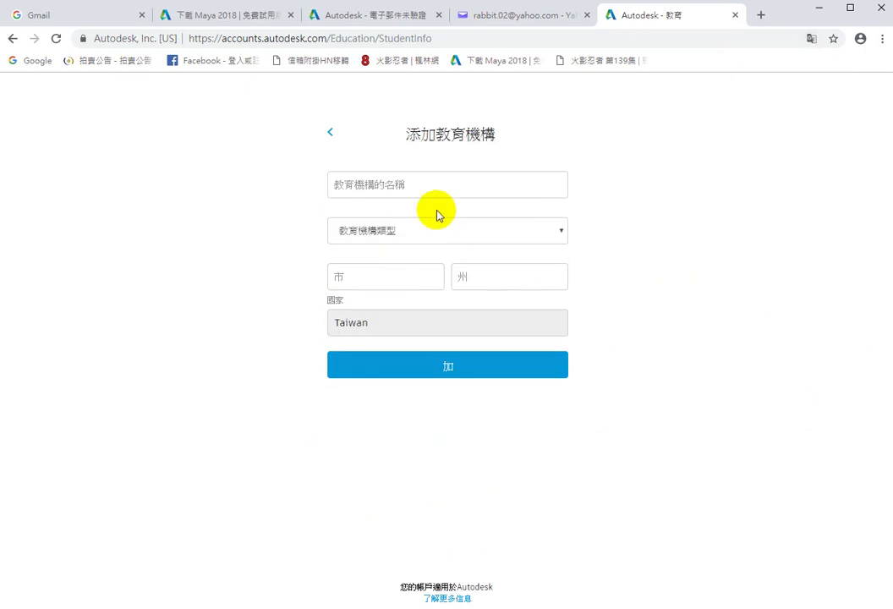
Add the educational institution 米蟲 with 台中市 as the city and 東勢區 as the state
click(401, 187)
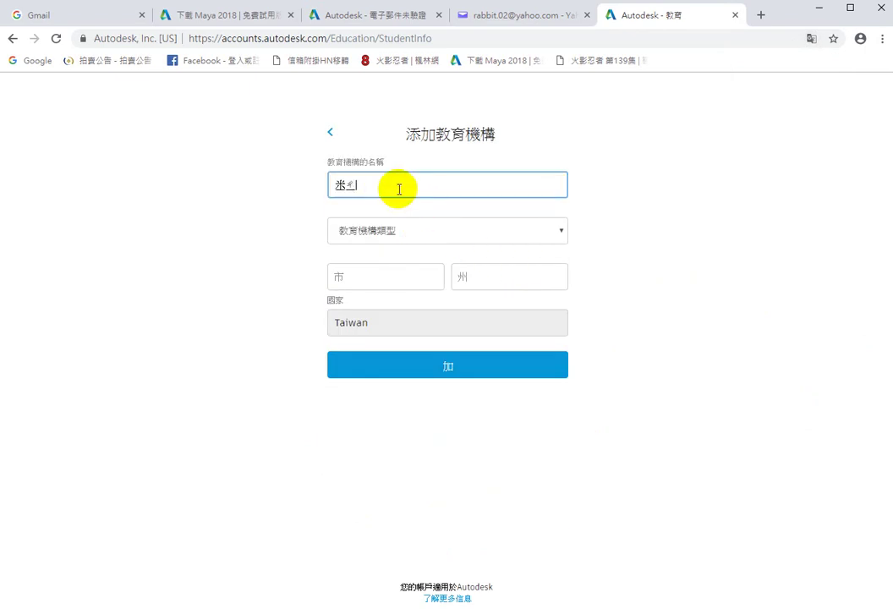
click(406, 232)
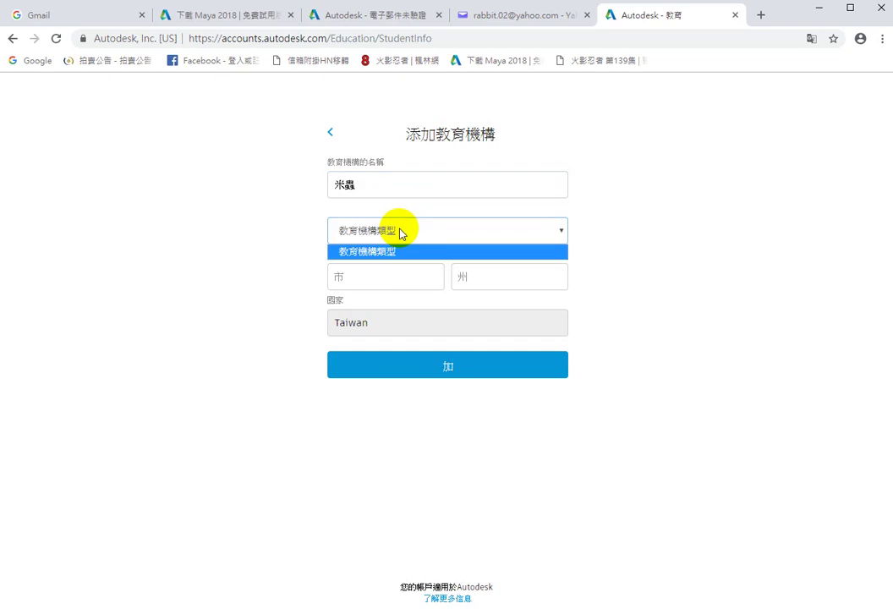
click(403, 251)
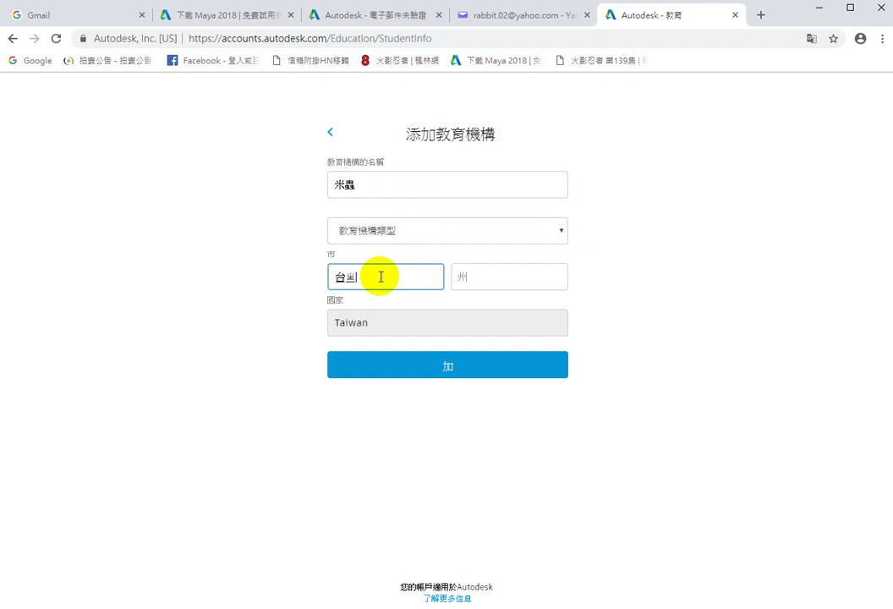
text(市)
click(486, 279)
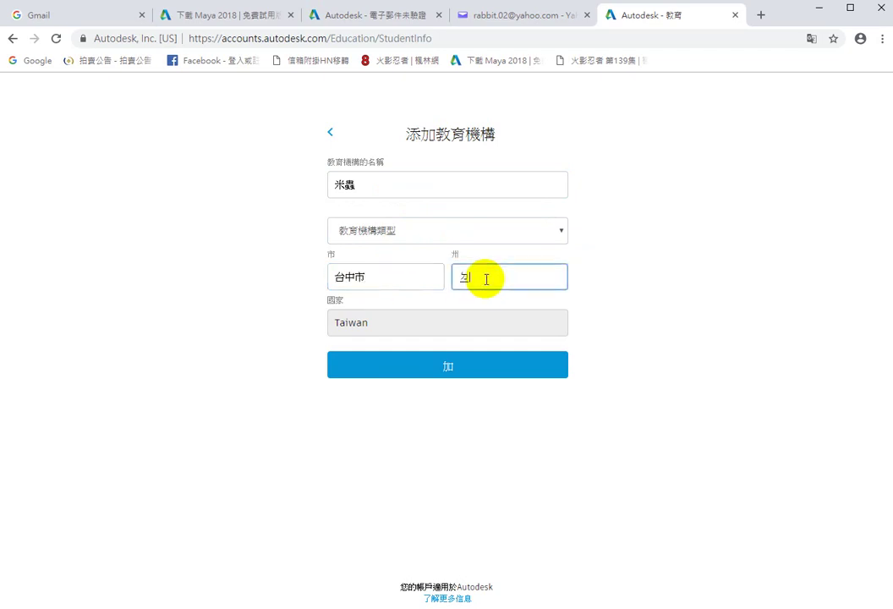
text(東勢區)
click(456, 367)
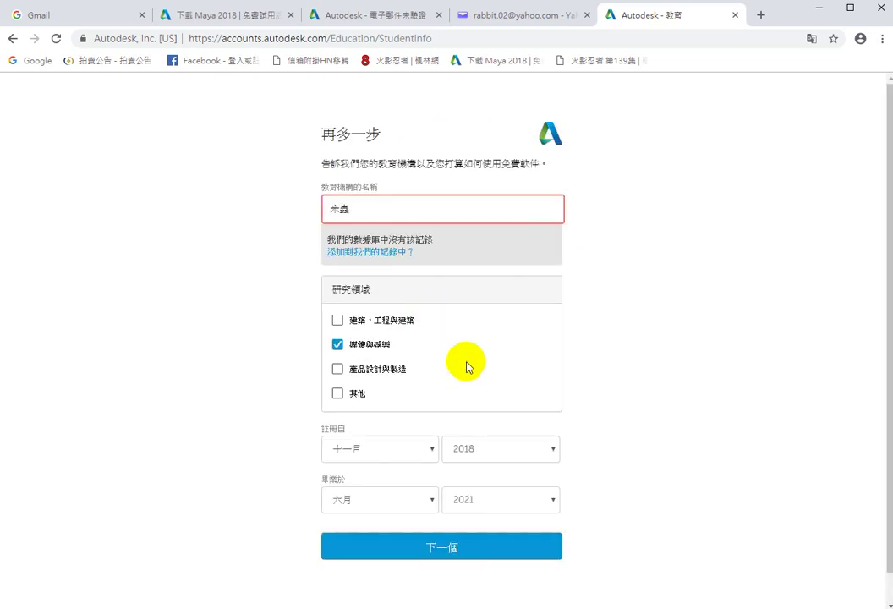
Submit the education details again and translate the account confirmation page into Traditional Chinese
click(457, 549)
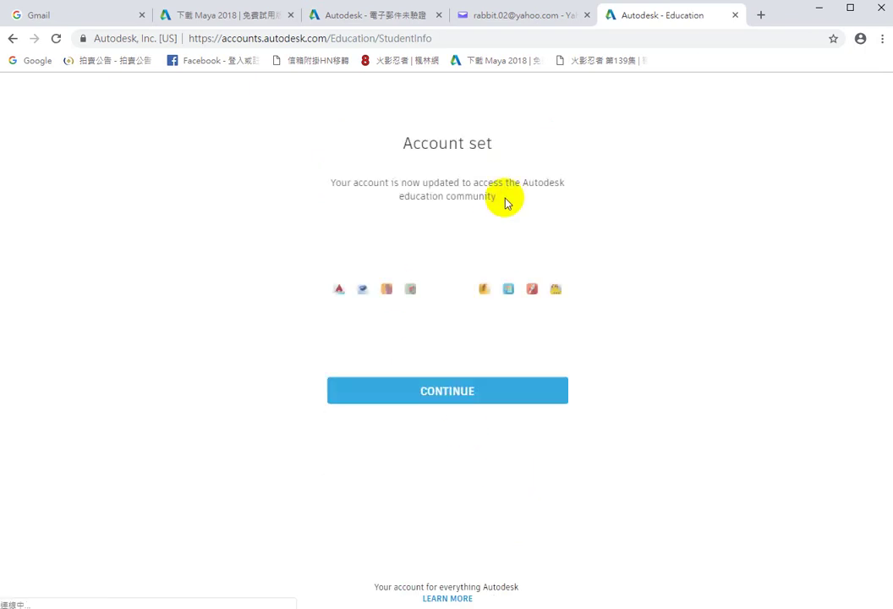
right_click(674, 352)
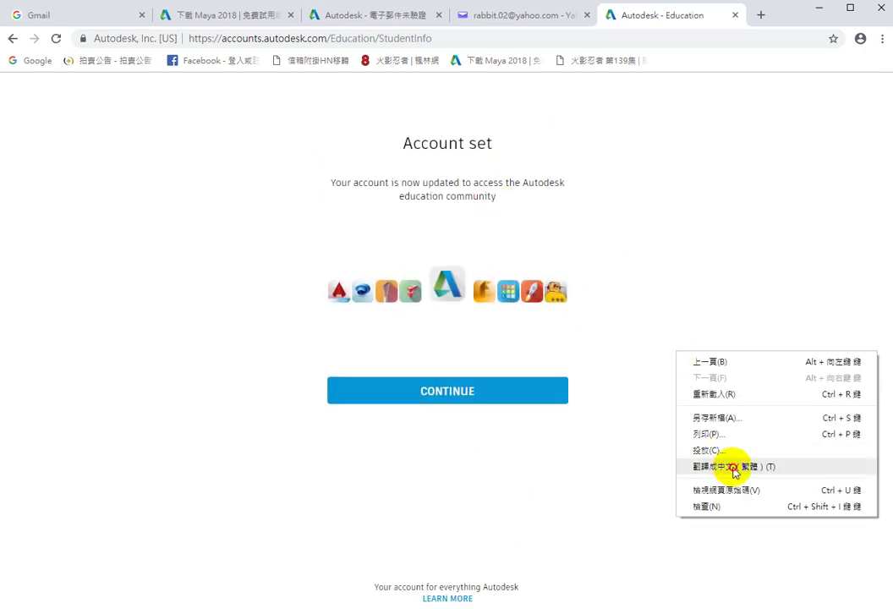
click(734, 470)
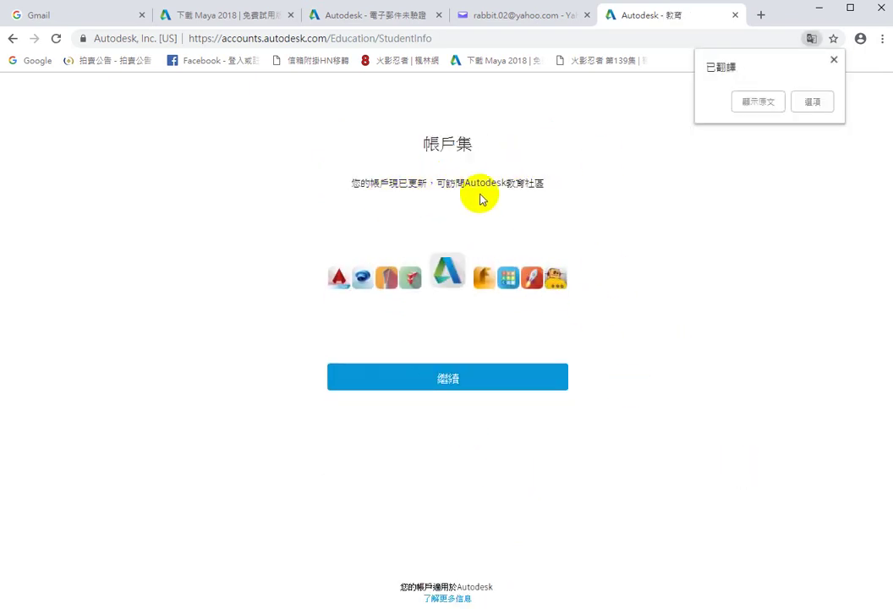
Continue to the free Maya software page and translate it into Traditional Chinese
click(456, 384)
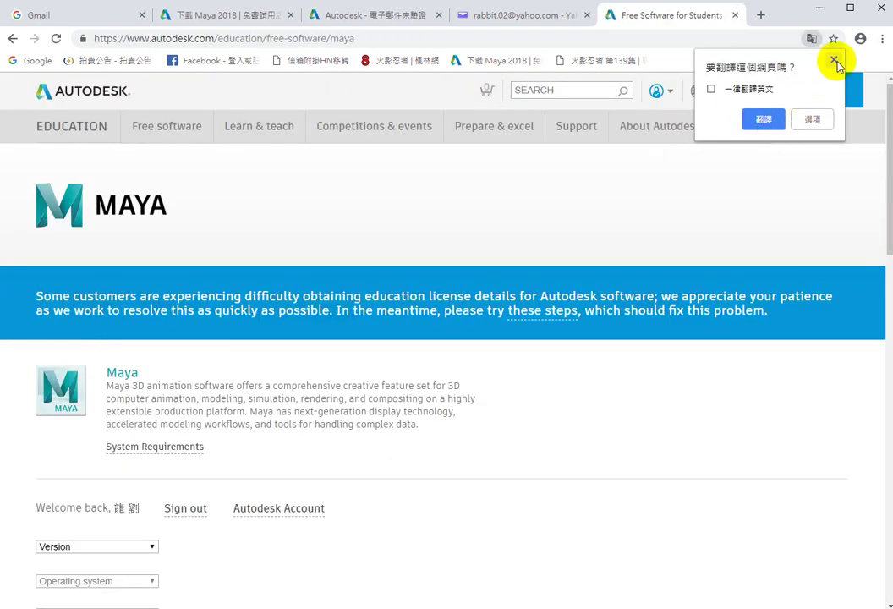
click(761, 118)
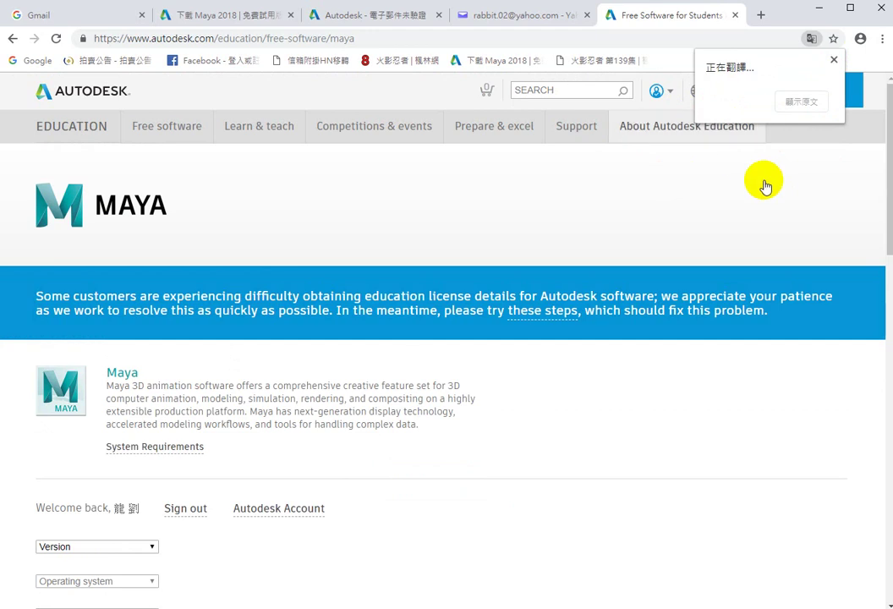
click(834, 61)
Choose Maya 2018 as the version, Windows 64-bit as the operating system and English as the language
scroll(564, 439, down, 2)
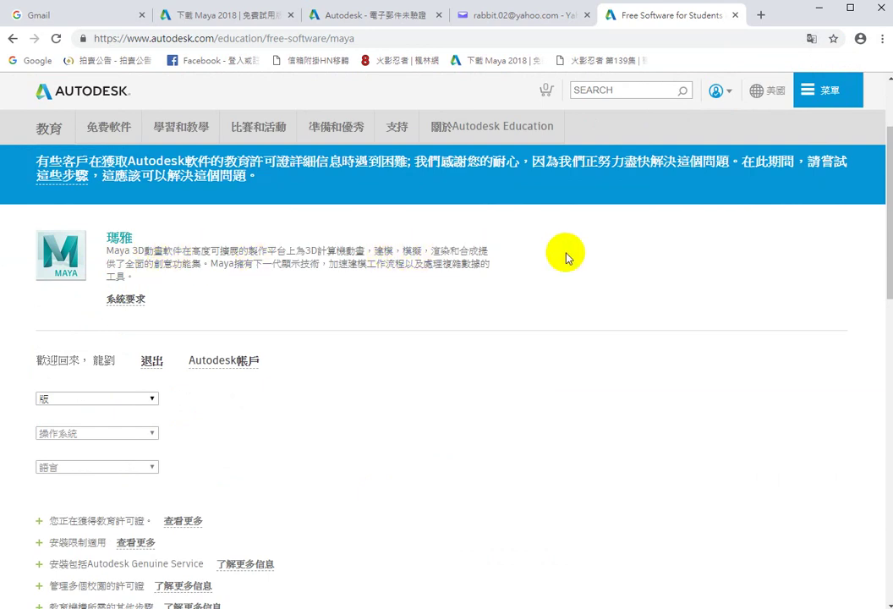
scroll(228, 397, down, 1)
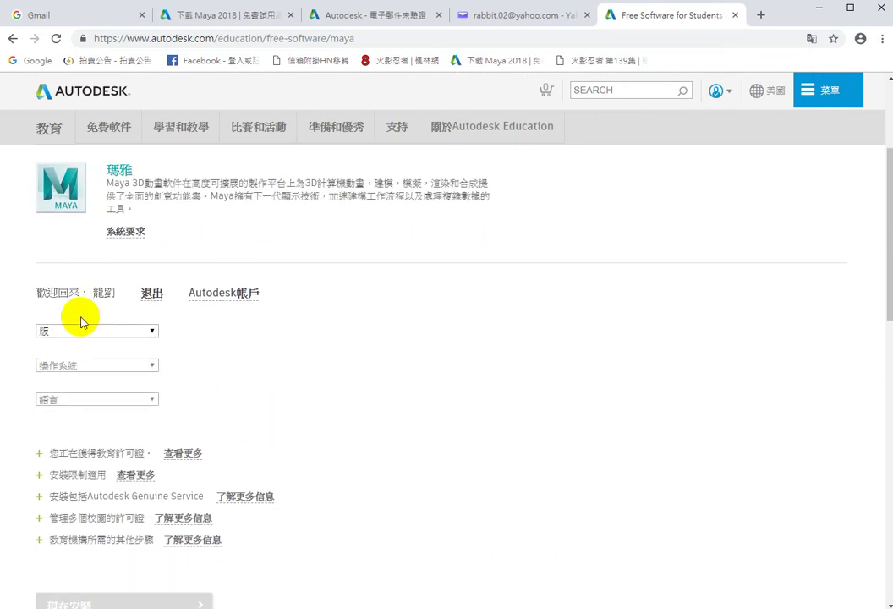
click(154, 332)
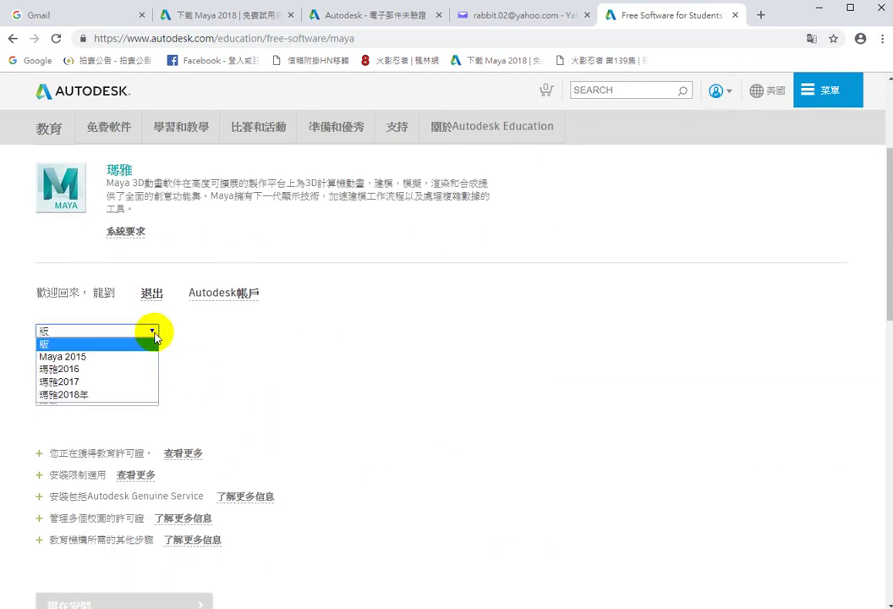
click(72, 397)
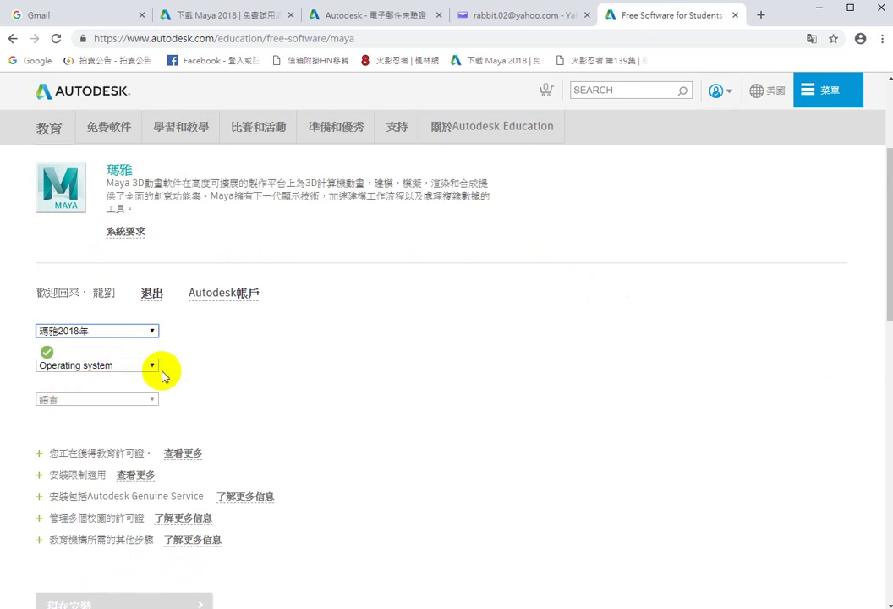
click(154, 366)
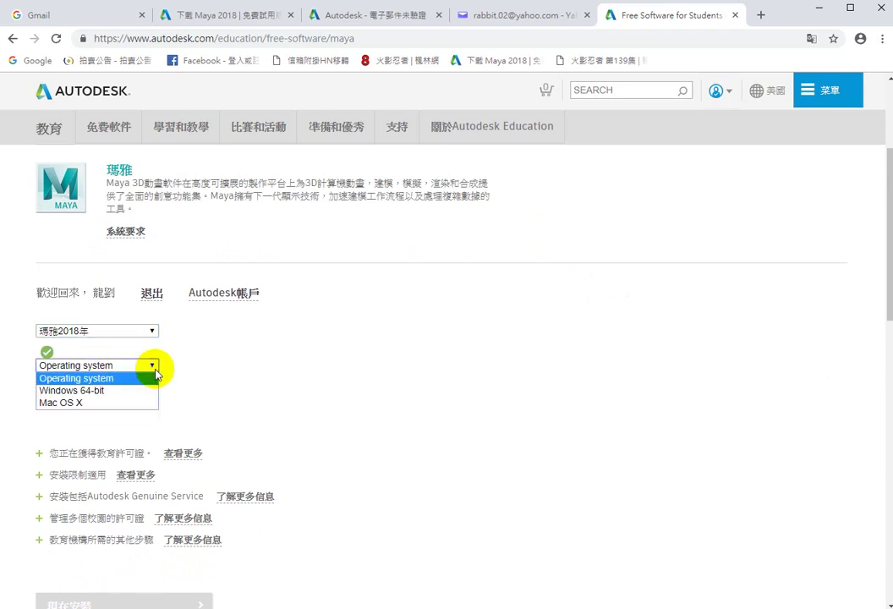
click(103, 393)
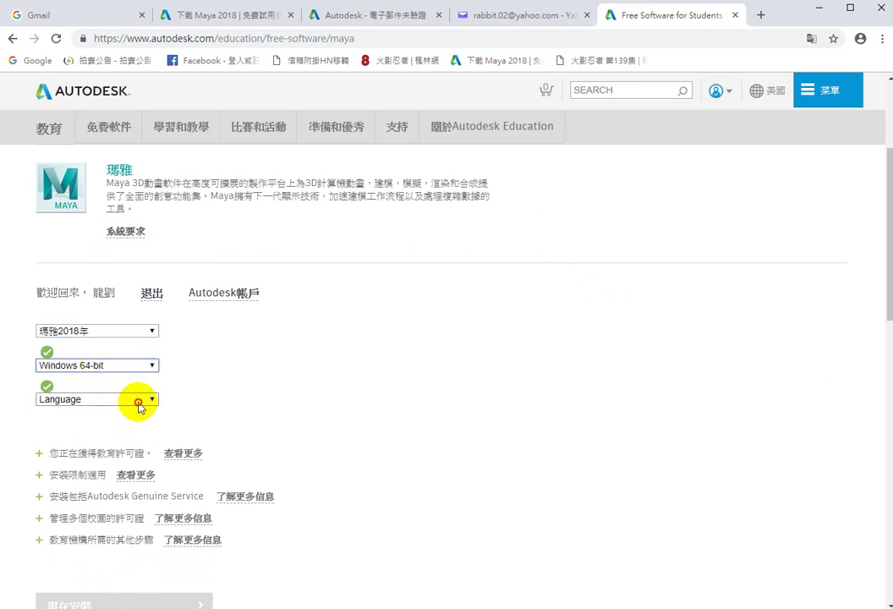
click(139, 400)
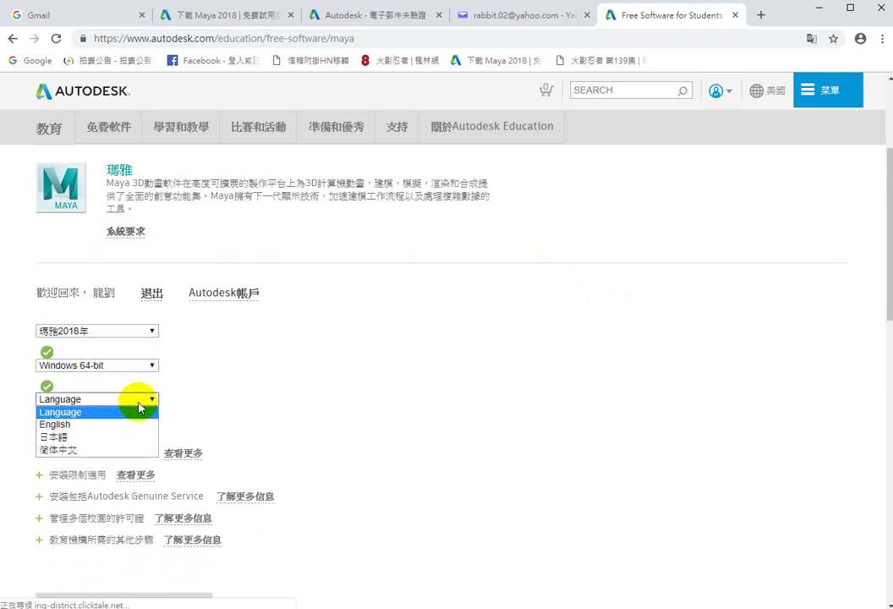
click(60, 428)
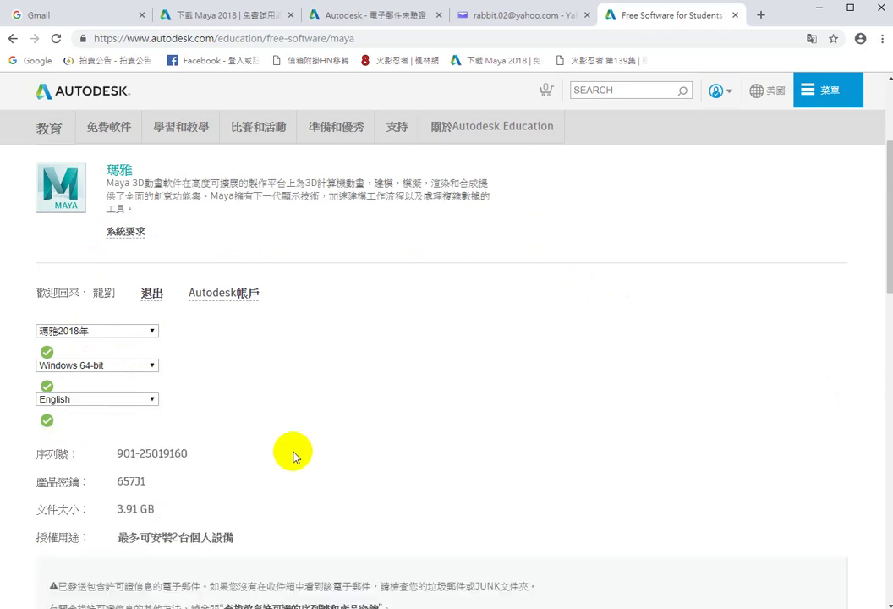
Start the Maya 2018 installation and accept the Autodesk License and Services Agreement to download the installer
scroll(279, 431, down, 1)
scroll(280, 432, down, 2)
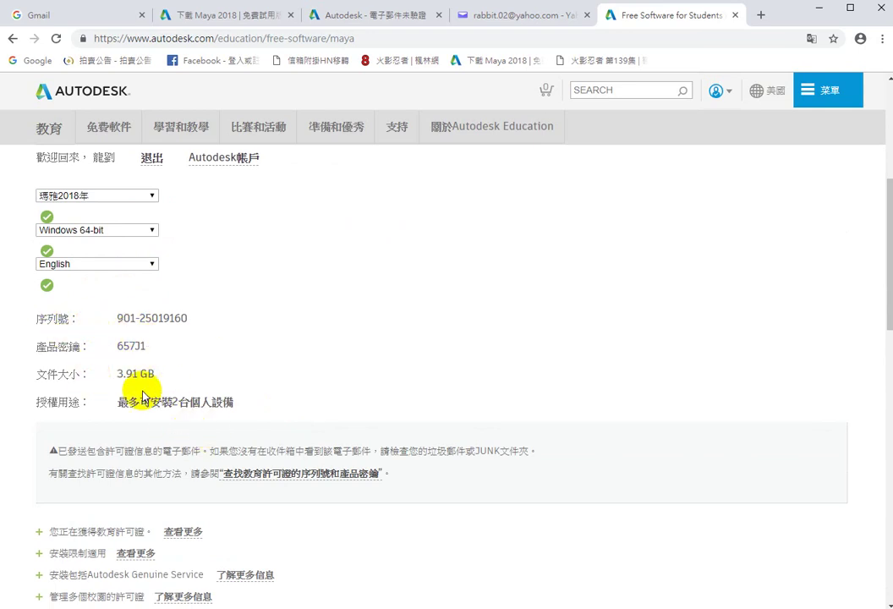
scroll(250, 369, down, 2)
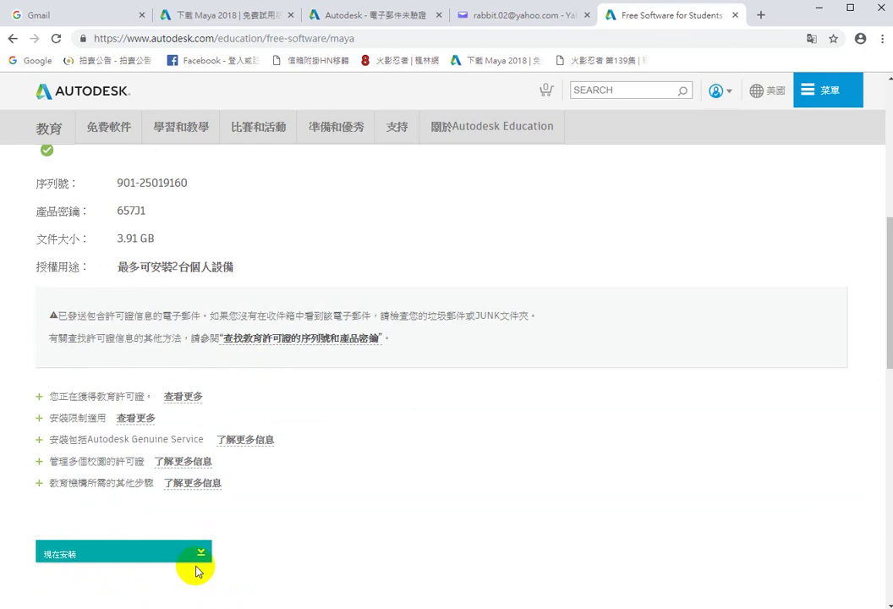
click(169, 554)
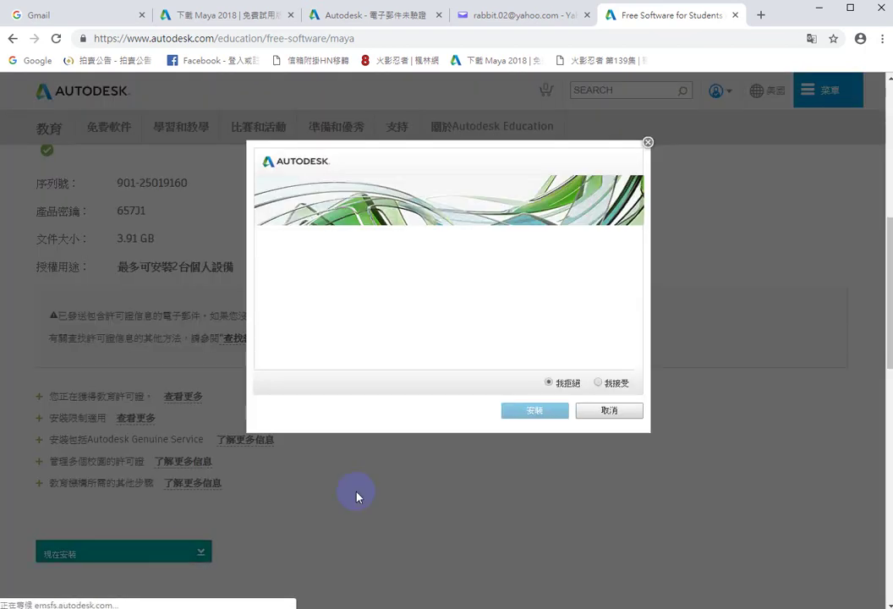
click(598, 384)
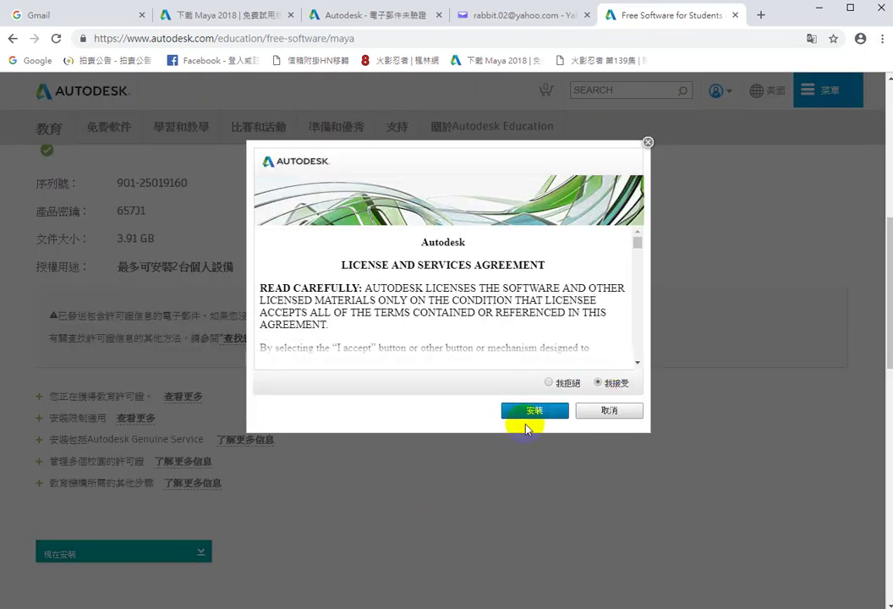
click(533, 412)
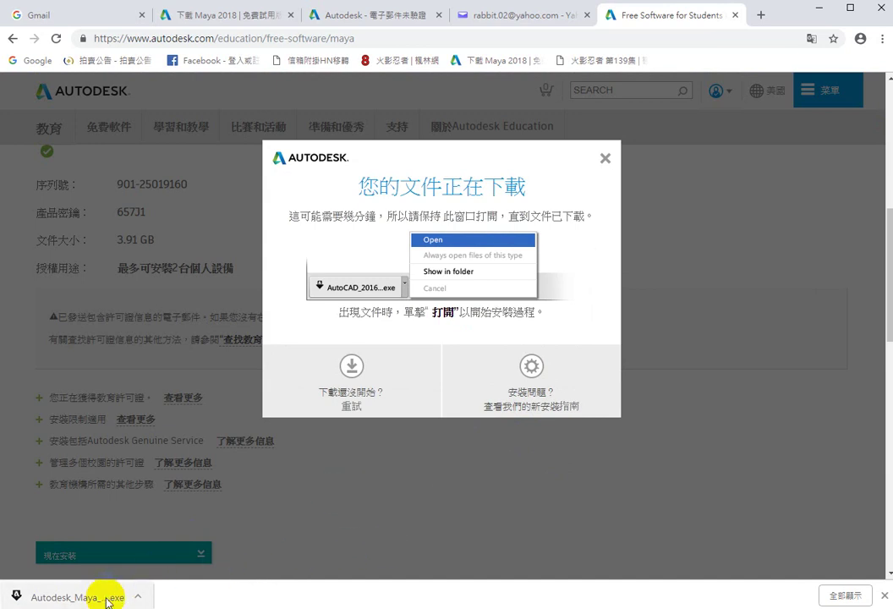
Run the downloaded Autodesk Maya installer and close the download notice on the web page
click(67, 595)
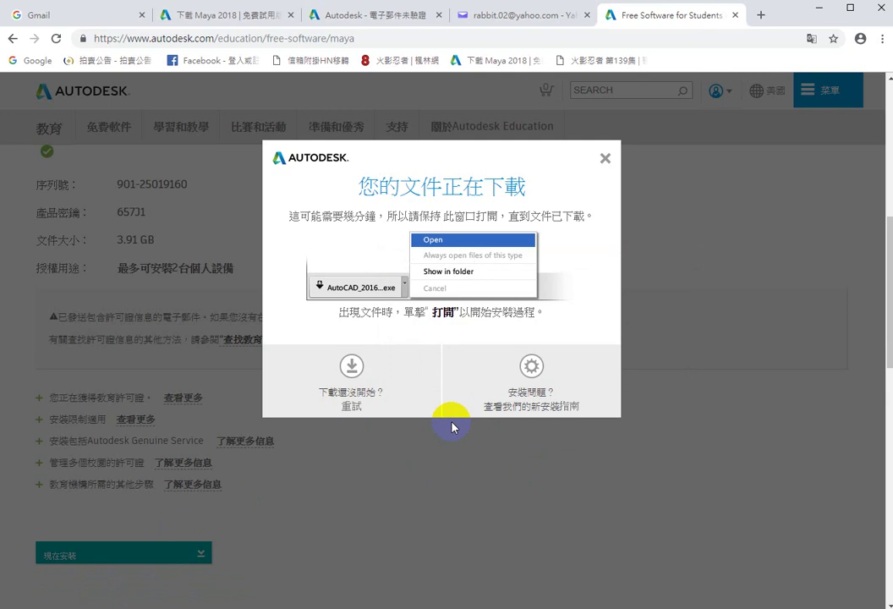
click(369, 379)
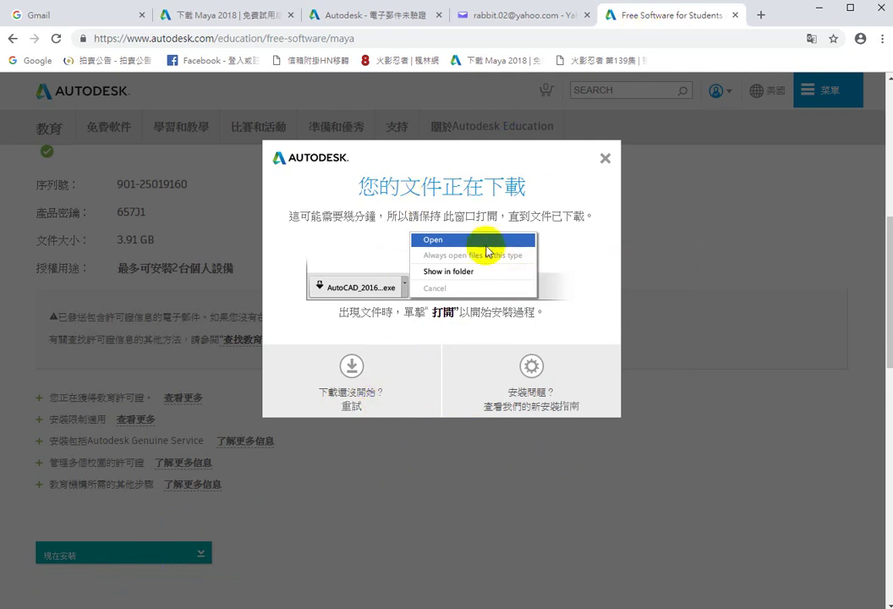
click(605, 162)
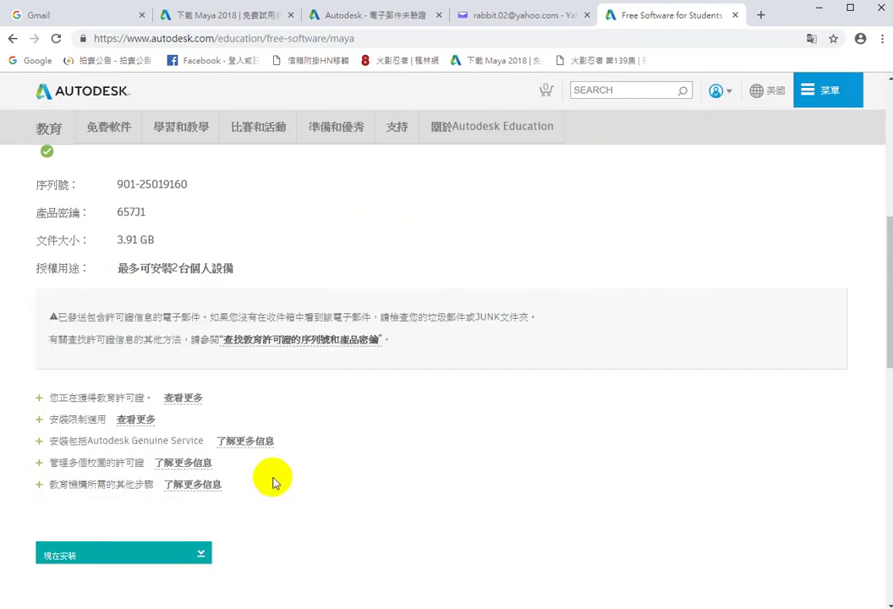
scroll(382, 493, up, 1)
scroll(381, 493, down, 1)
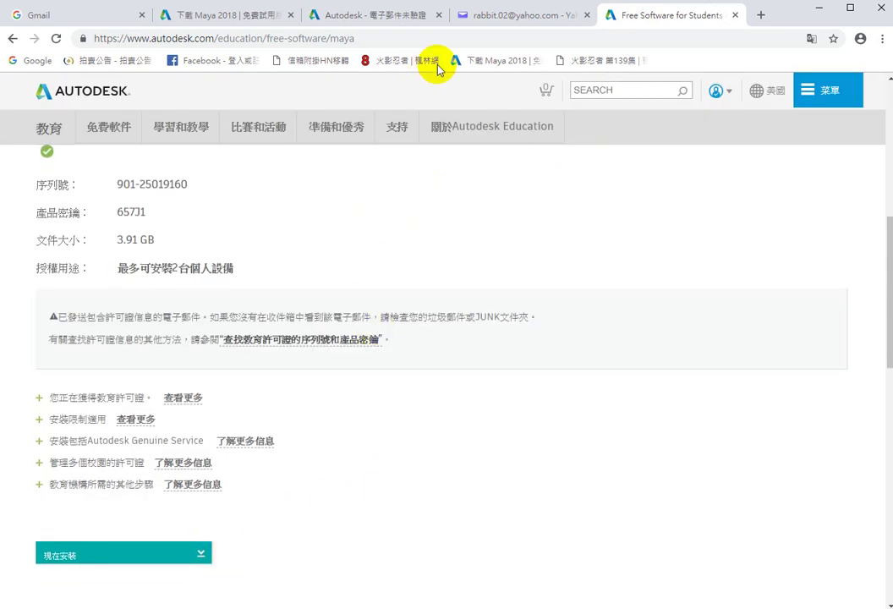
mouse_move(786, 17)
mouse_down()
mouse_move(892, 26)
mouse_move(777, 24)
mouse_move(786, 18)
mouse_up()
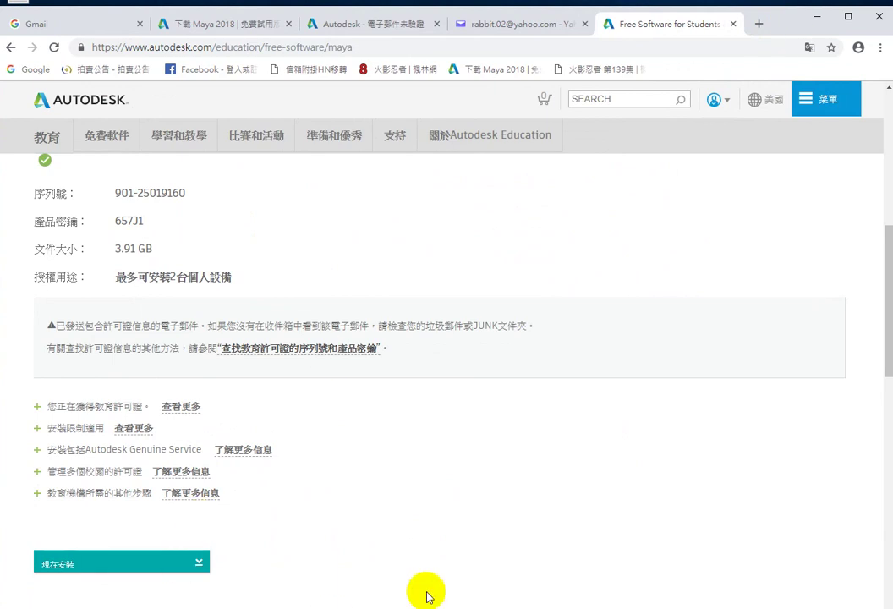